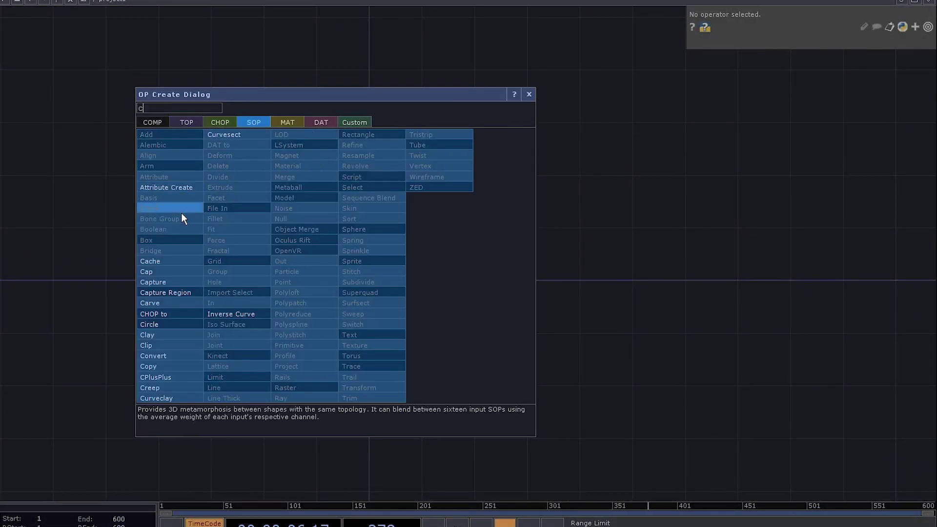
# Step: Create a Circle SOP and attach a SOP to CHOP that reads its point positions
pyautogui.click(170, 324)
pyautogui.click(278, 263)
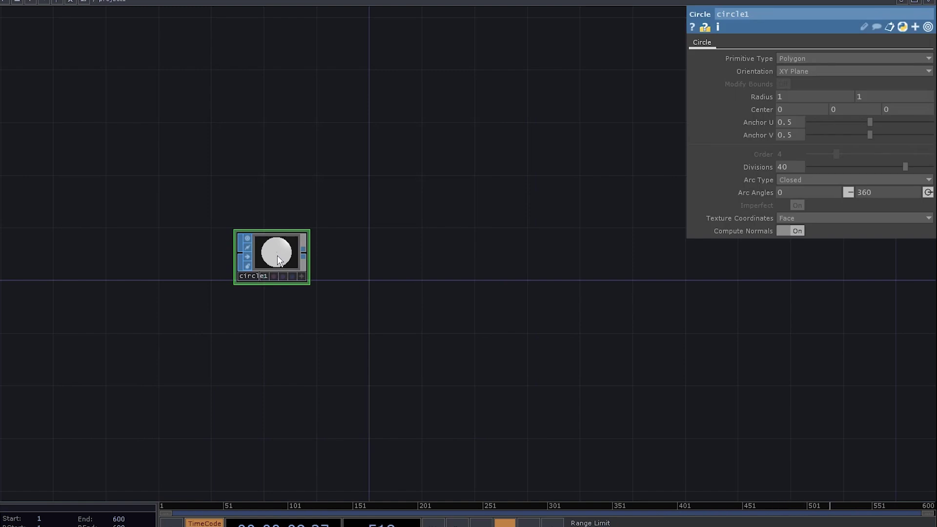
pyautogui.scroll(3, 277, 256)
pyautogui.rightClick(312, 244)
pyautogui.click(203, 112)
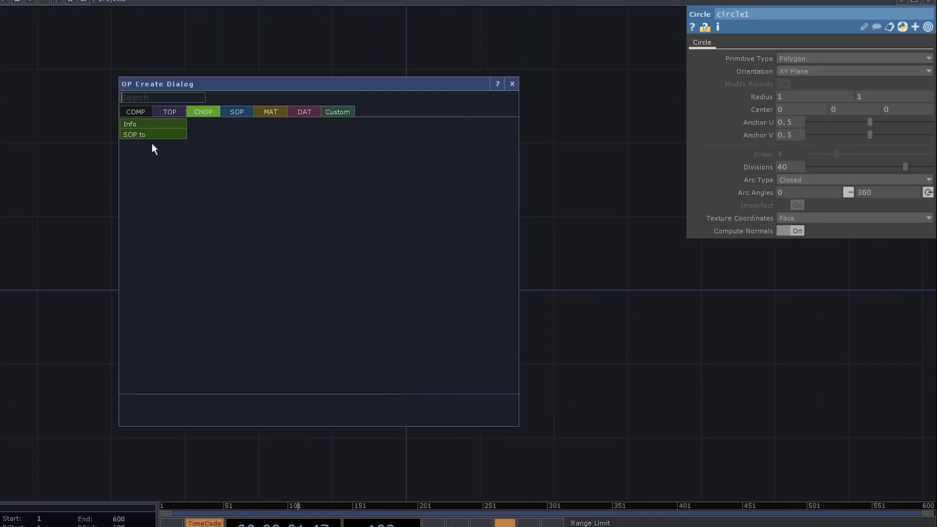
pyautogui.click(134, 135)
pyautogui.click(388, 265)
# Step: Connect a Null CHOP to the SOP to CHOP's output, leaving a wide gap between them
pyautogui.moveTo(467, 305); pyautogui.dragTo(312, 332)
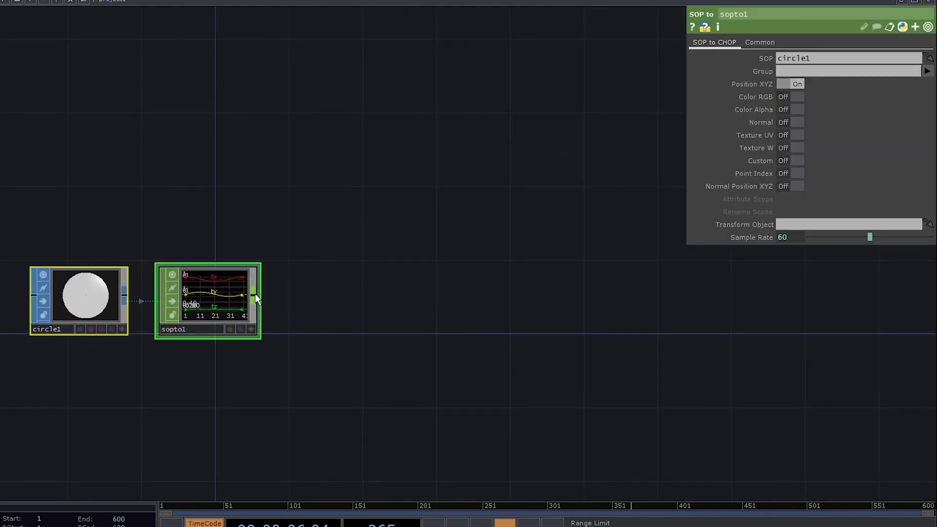
pyautogui.rightClick(254, 294)
pyautogui.click(280, 301)
pyautogui.click(578, 300)
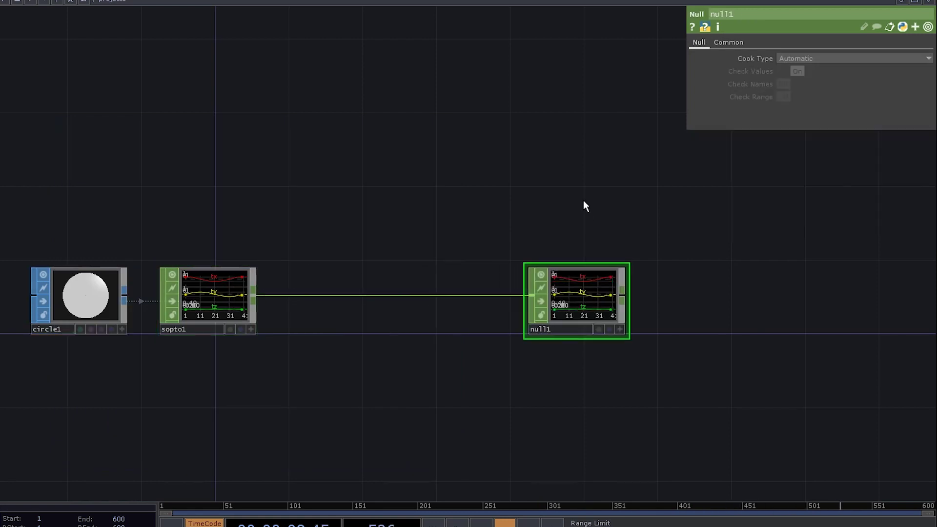
# Step: Place a Line SOP in the empty area above the SOP to and Null CHOP chain
pyautogui.moveTo(583, 200); pyautogui.dragTo(450, 300)
pyautogui.press('Tab')
pyautogui.click(259, 128)
pyautogui.click(274, 296)
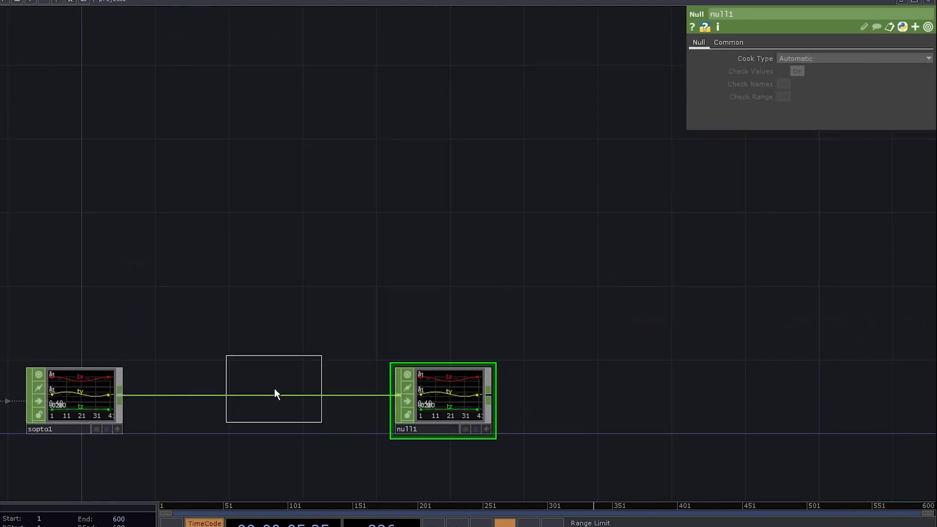
pyautogui.click(185, 215)
# Step: Attach a Geometry COMP to the Line SOP's output
pyautogui.rightClick(232, 213)
pyautogui.write('geo')
pyautogui.click(49, 73)
pyautogui.click(53, 150)
pyautogui.click(400, 219)
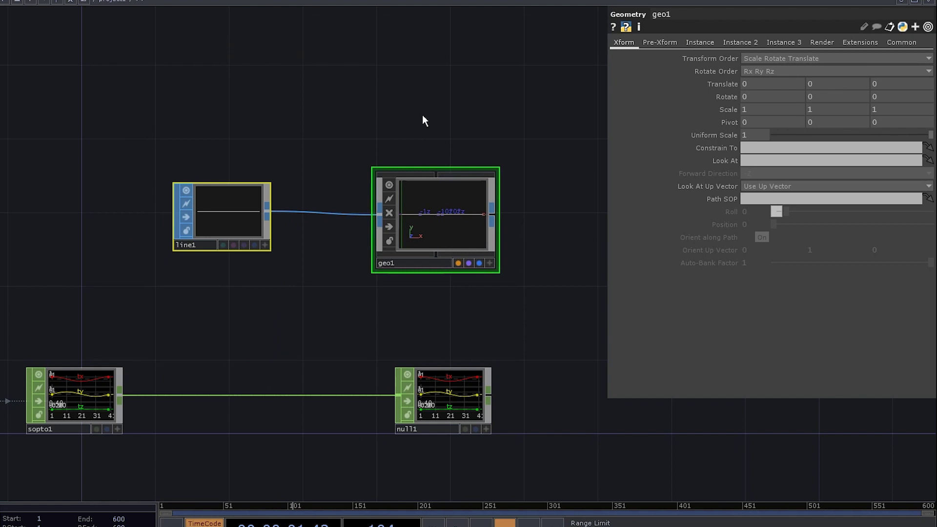
# Step: Add a Camera COMP above the geometry and a Render TOP beside it
pyautogui.press('Tab')
pyautogui.click(231, 38)
pyautogui.click(433, 113)
pyautogui.moveTo(527, 184); pyautogui.dragTo(438, 222)
pyautogui.press('Tab')
pyautogui.click(462, 204)
# Step: Create a Constant MAT beside the camera and assign it as the Geometry COMP's material
pyautogui.press('Tab')
pyautogui.click(439, 18)
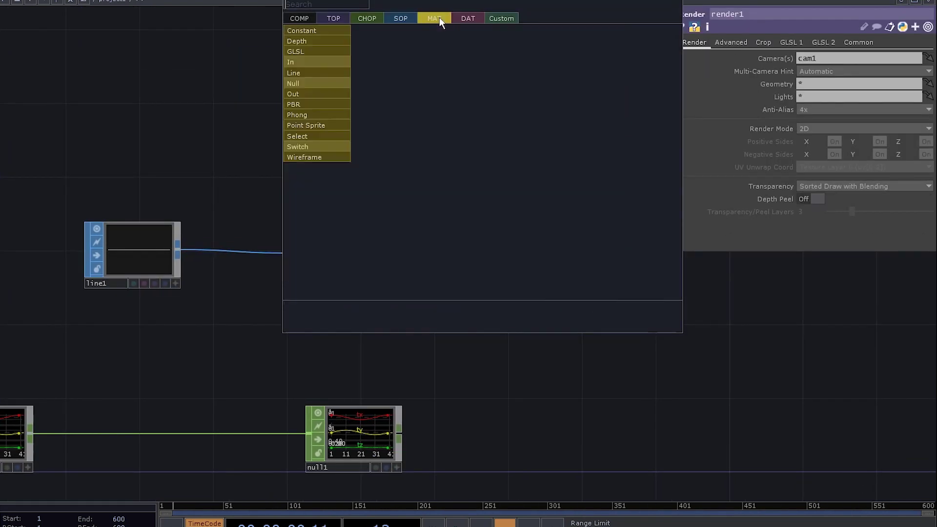
pyautogui.click(302, 30)
pyautogui.click(483, 147)
pyautogui.moveTo(483, 147); pyautogui.dragTo(366, 244)
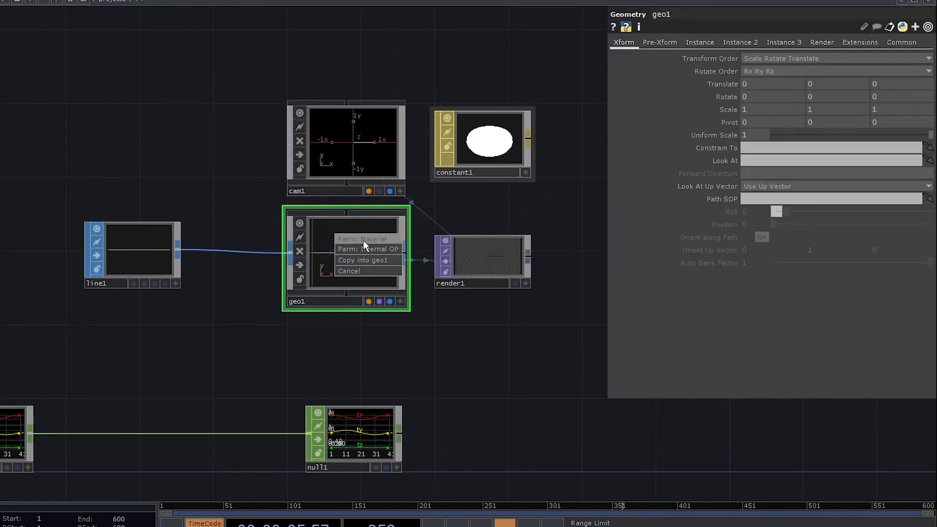
pyautogui.click(363, 240)
# Step: Turn on instancing for geo1 and set its Translate OP to null1
pyautogui.click(700, 42)
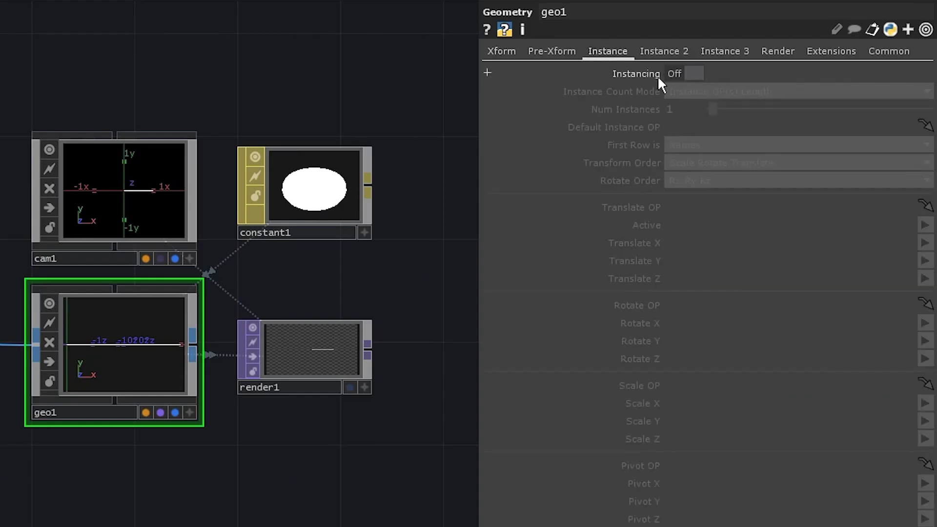
pyautogui.click(685, 72)
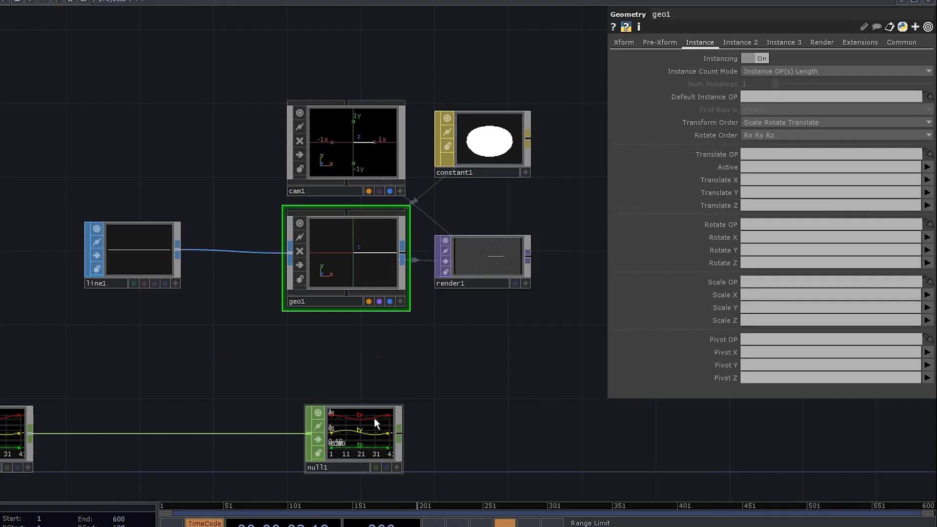
pyautogui.moveTo(764, 141); pyautogui.dragTo(765, 154)
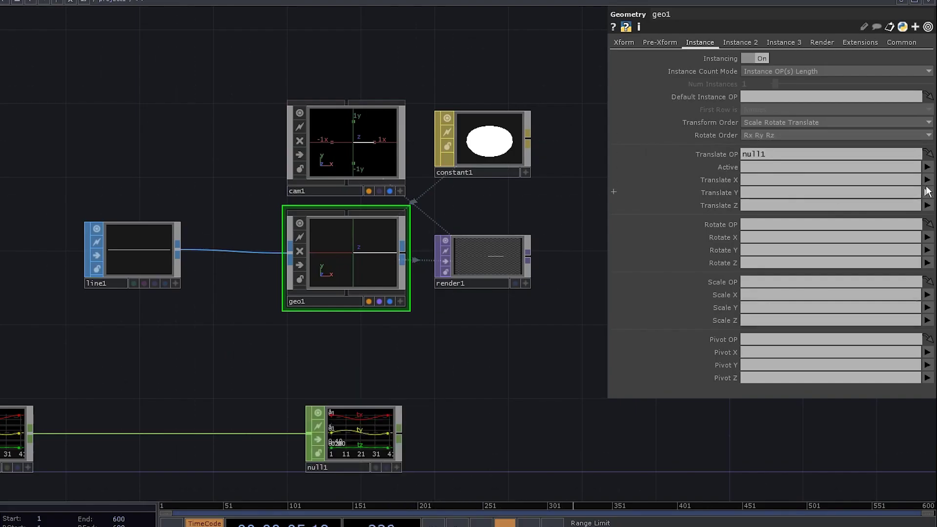
# Step: Map the instance Translate X, Y and Z of geo1 to the channels tx, ty and tz
pyautogui.click(926, 180)
pyautogui.click(926, 193)
pyautogui.click(927, 215)
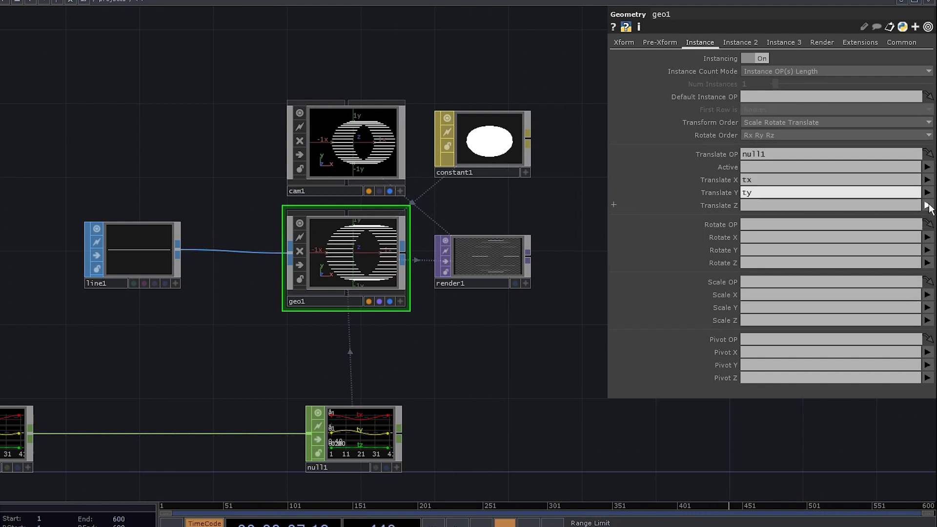
pyautogui.click(927, 206)
pyautogui.click(926, 237)
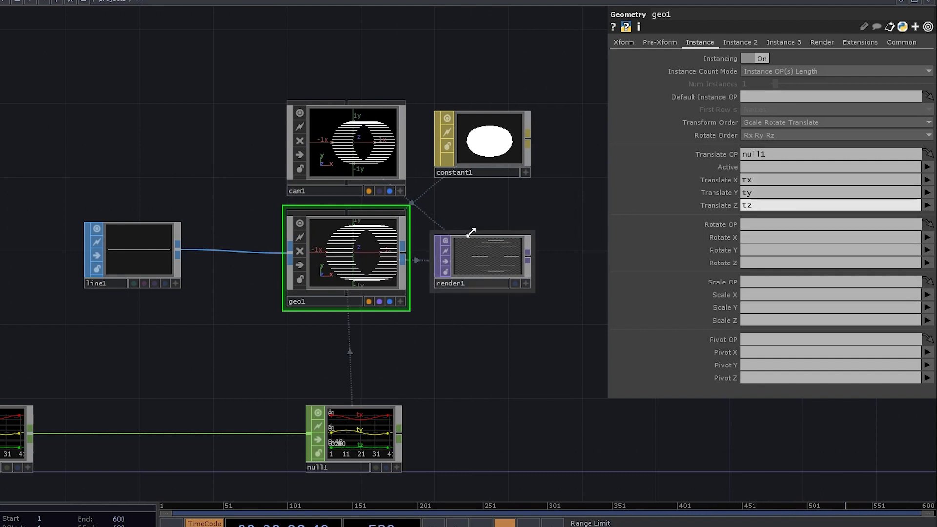
# Step: Branch a Select CHOP off the SOP to CHOP below the main chain and set its channel names to tx
pyautogui.click(482, 260)
pyautogui.moveTo(545, 215); pyautogui.dragTo(211, 229)
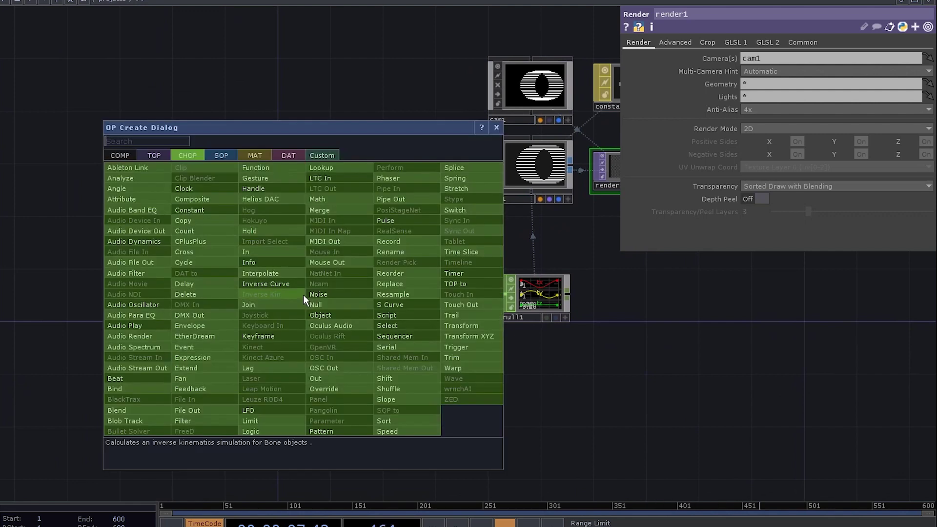
pyautogui.click(387, 325)
pyautogui.click(364, 373)
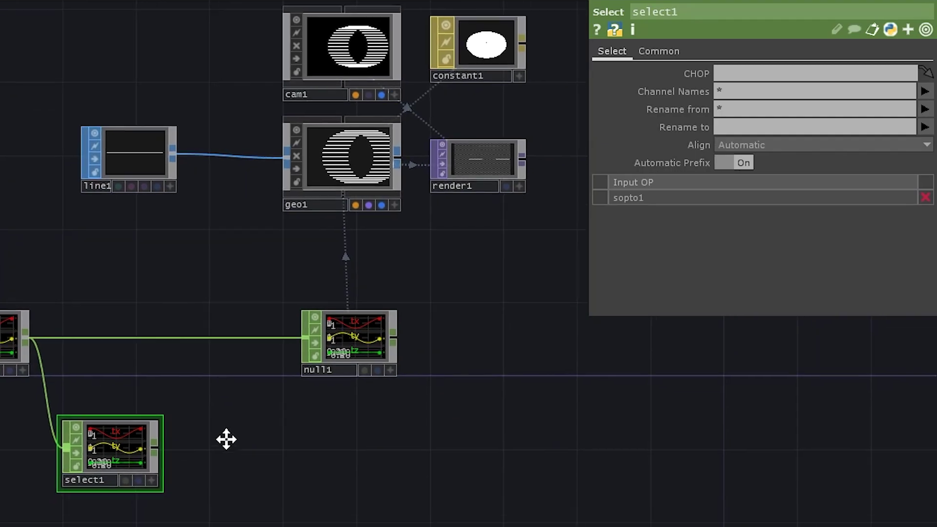
pyautogui.click(717, 92)
pyautogui.write('tx')
pyautogui.press('Return')
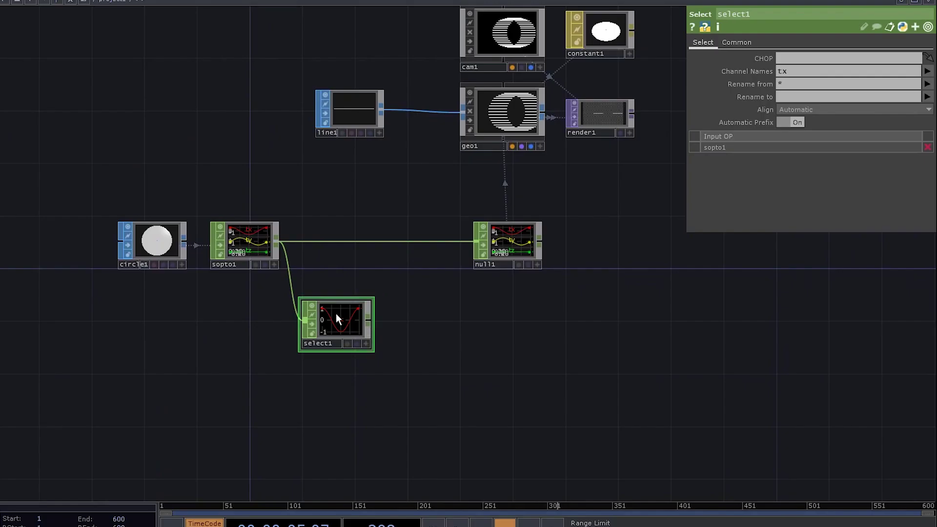
# Step: Duplicate the Select CHOP below the first one and set the copy's channel names to ty
pyautogui.hotkey('ctrl', 'c')
pyautogui.hotkey('ctrl', 'v')
pyautogui.moveTo(791, 71); pyautogui.dragTo(753, 77)
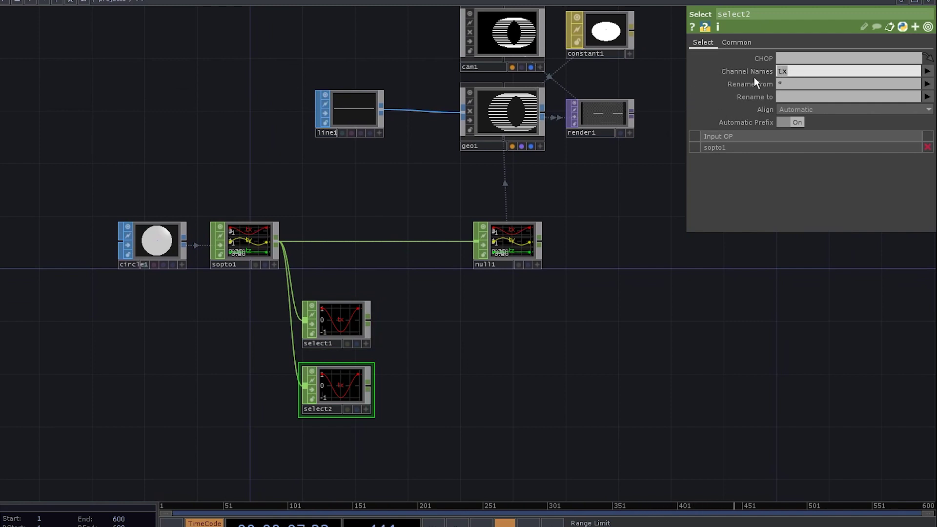
pyautogui.write('ty')
# Step: Add a Mouse In CHOP below the circle, to the side of the Select CHOPs
pyautogui.rightClick(368, 384)
pyautogui.write('mou')
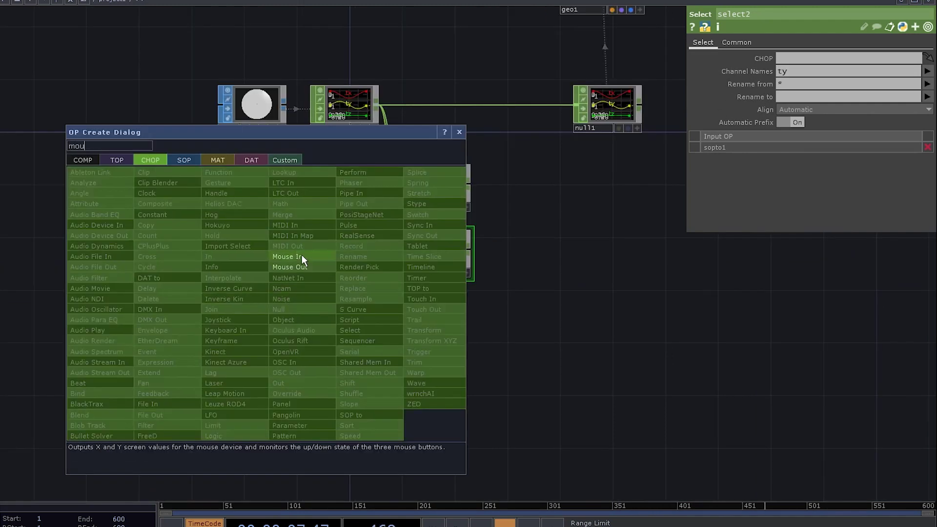
pyautogui.click(302, 257)
pyautogui.click(257, 333)
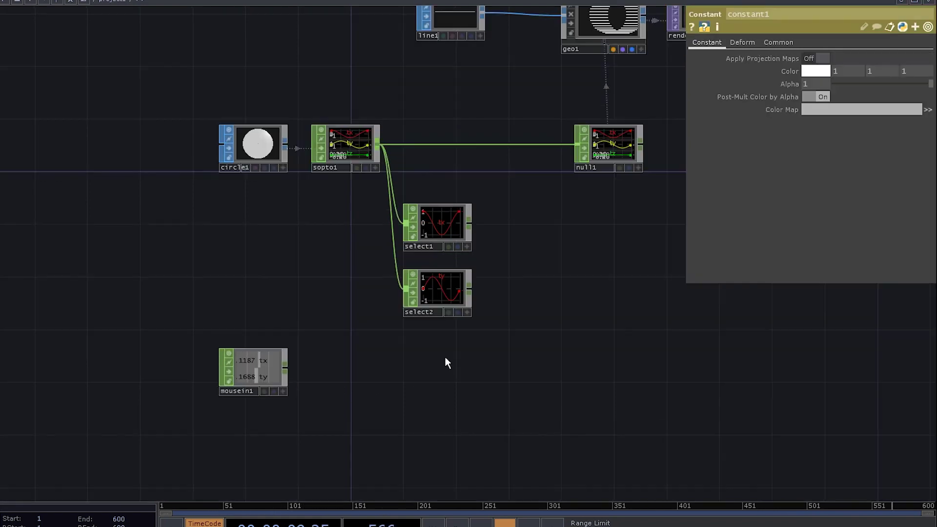
# Step: Create a Pattern CHOP of type Constant below the Select CHOPs and feed the SOP to CHOP into it
pyautogui.press('Tab')
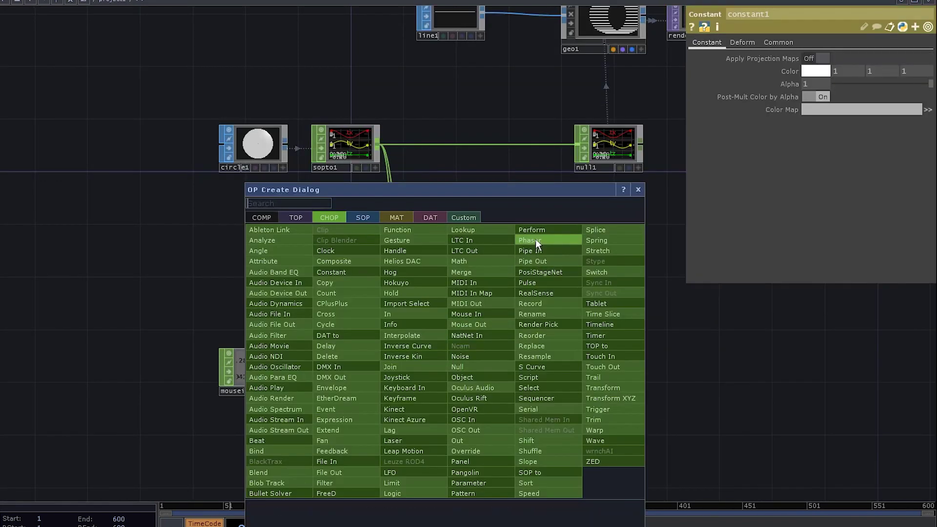
pyautogui.click(462, 493)
pyautogui.click(444, 360)
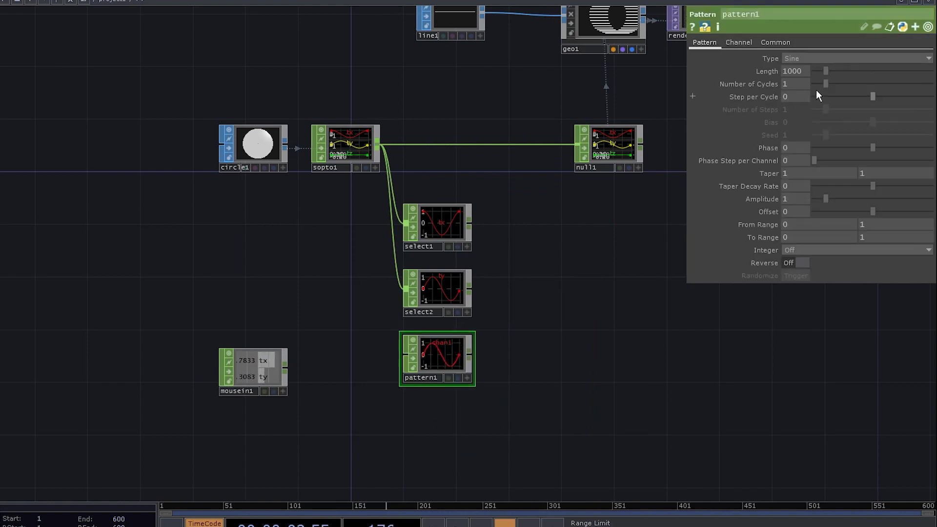
pyautogui.click(824, 59)
pyautogui.click(807, 71)
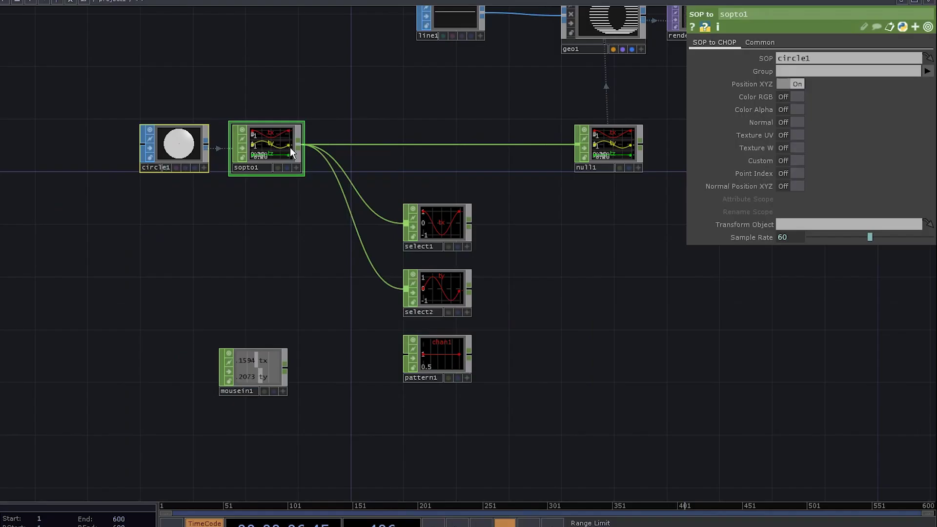
pyautogui.click(299, 144)
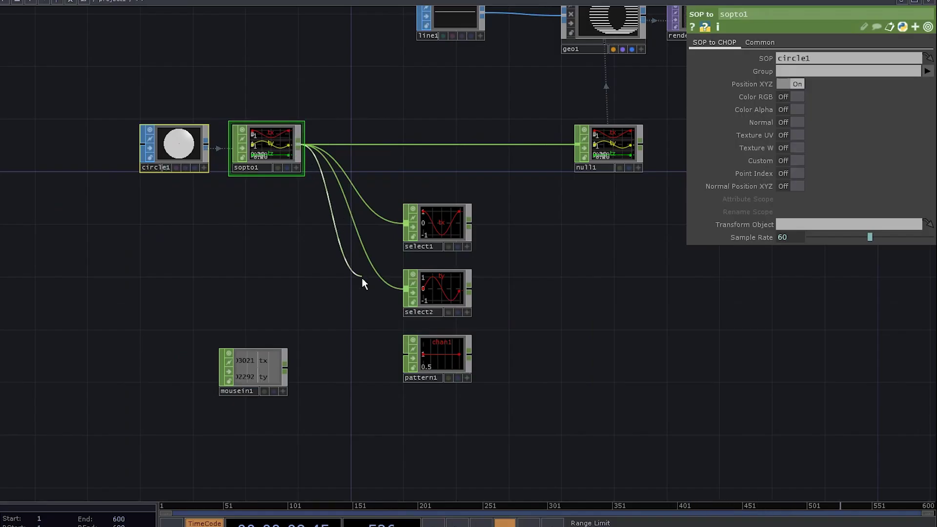
pyautogui.click(405, 348)
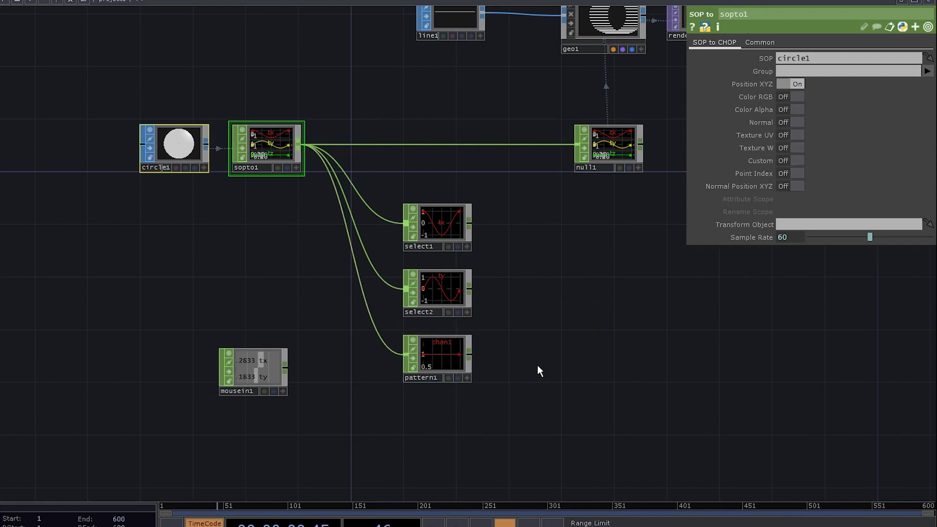
# Step: Name the Pattern CHOP's channel x, and make a duplicate of it with the channel named y
pyautogui.moveTo(536, 364); pyautogui.dragTo(508, 323)
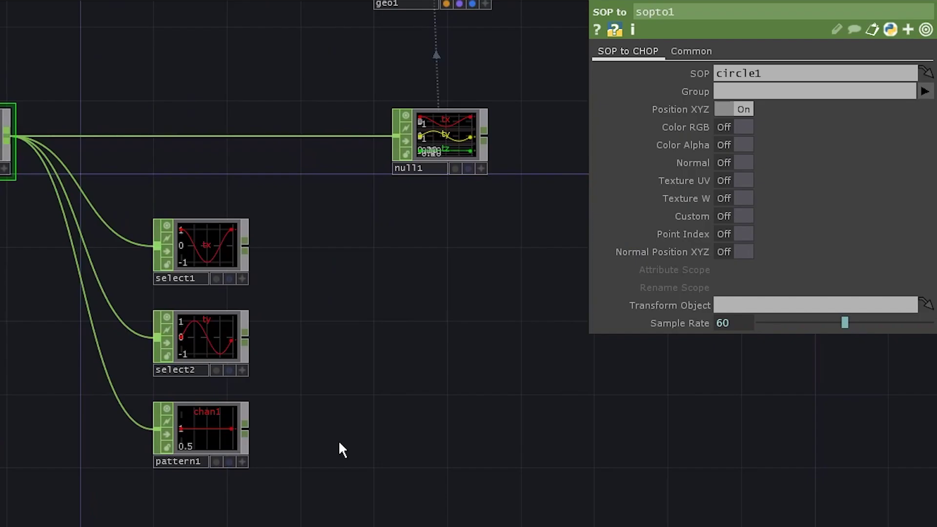
pyautogui.click(229, 429)
pyautogui.click(661, 48)
pyautogui.click(751, 71)
pyautogui.write('x')
pyautogui.press('Return')
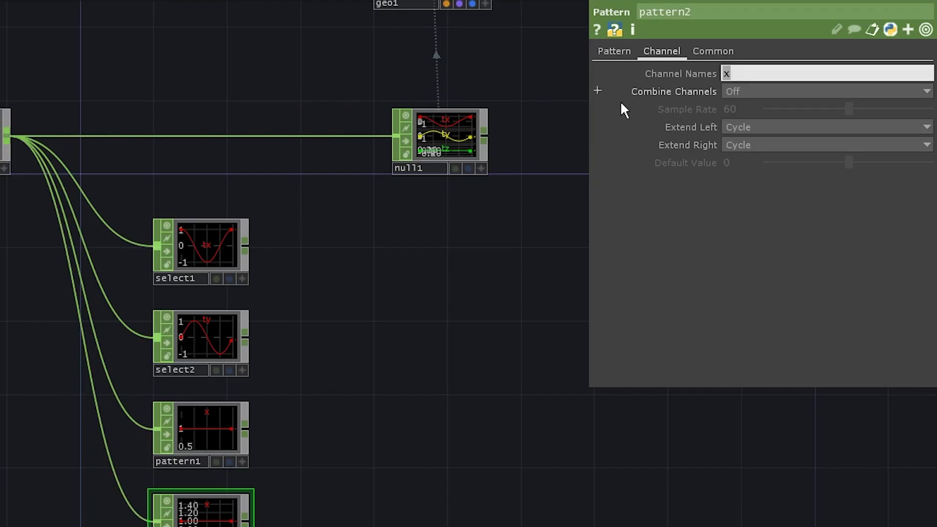
pyautogui.write('y')
pyautogui.press('Return')
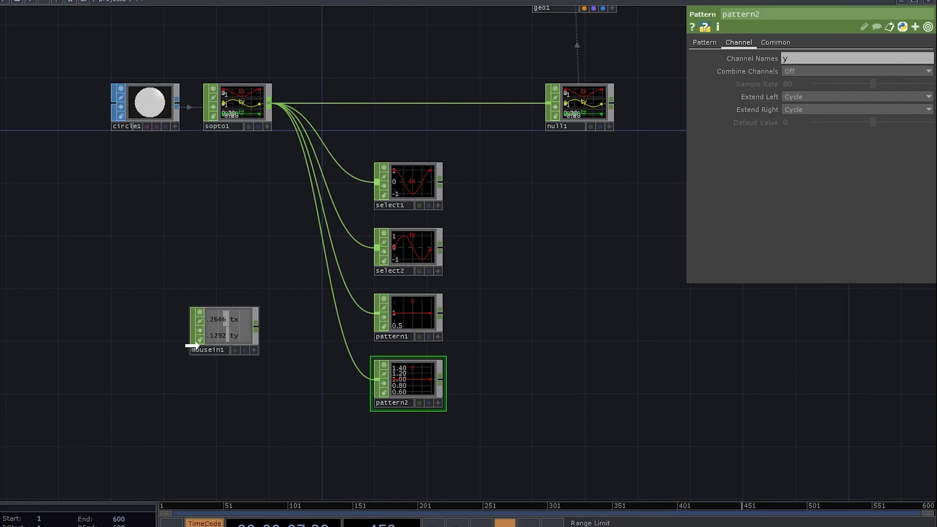
# Step: Move the Mouse In CHOP away from the Pattern CHOPs and connect a Null CHOP to its output
pyautogui.moveTo(192, 345); pyautogui.dragTo(127, 371)
pyautogui.rightClick(192, 351)
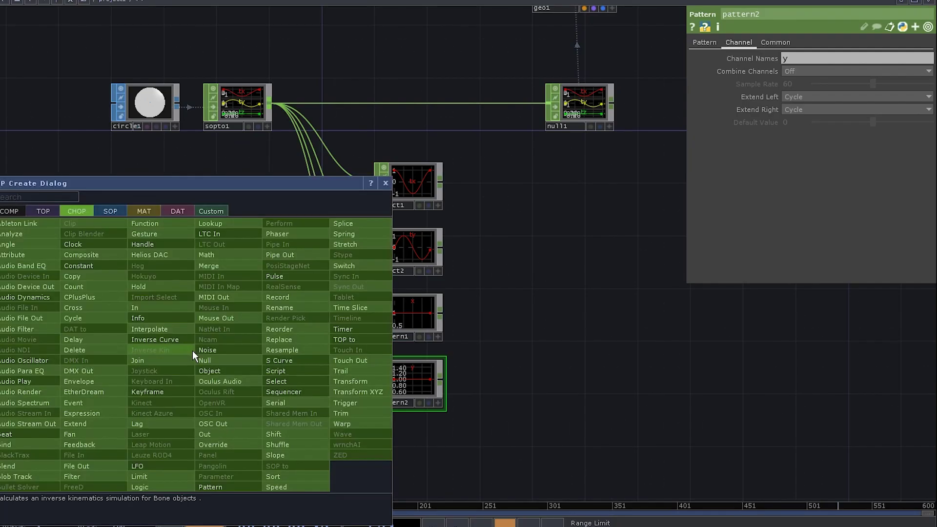
pyautogui.click(209, 360)
pyautogui.click(266, 362)
# Step: Link pattern1's Amplitude to the tx channel of null2 as a CHOP reference
pyautogui.click(400, 322)
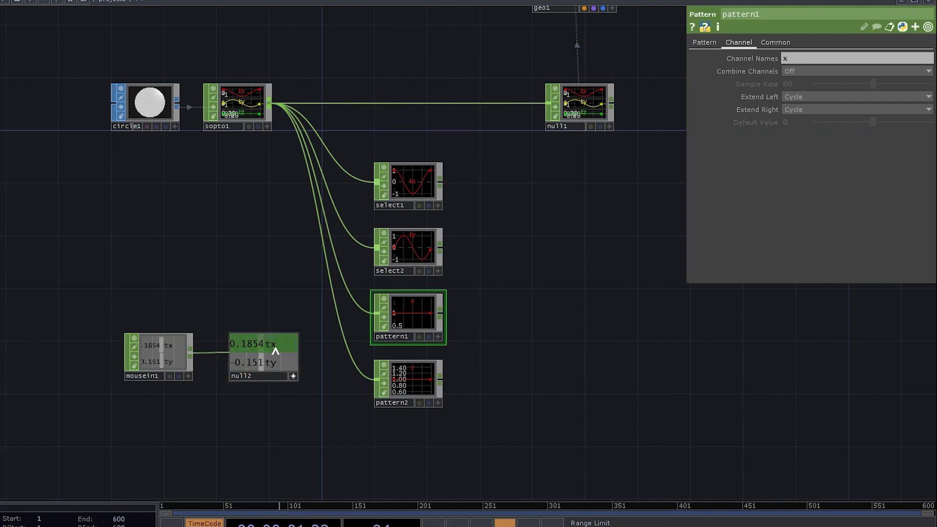
pyautogui.click(704, 43)
pyautogui.moveTo(264, 354); pyautogui.dragTo(804, 191)
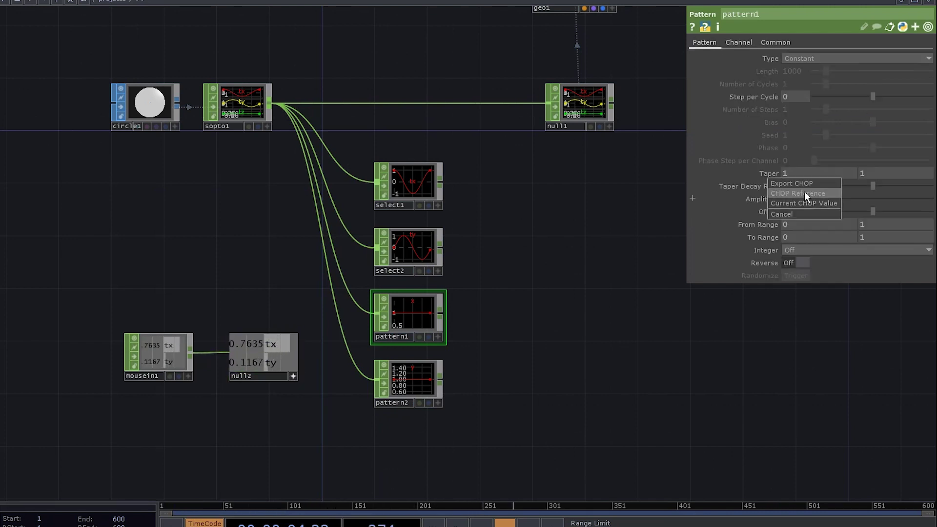
pyautogui.click(804, 185)
# Step: Link pattern2's Amplitude to the ty channel of null2 as a CHOP reference, and deactivate null2's viewer
pyautogui.click(399, 391)
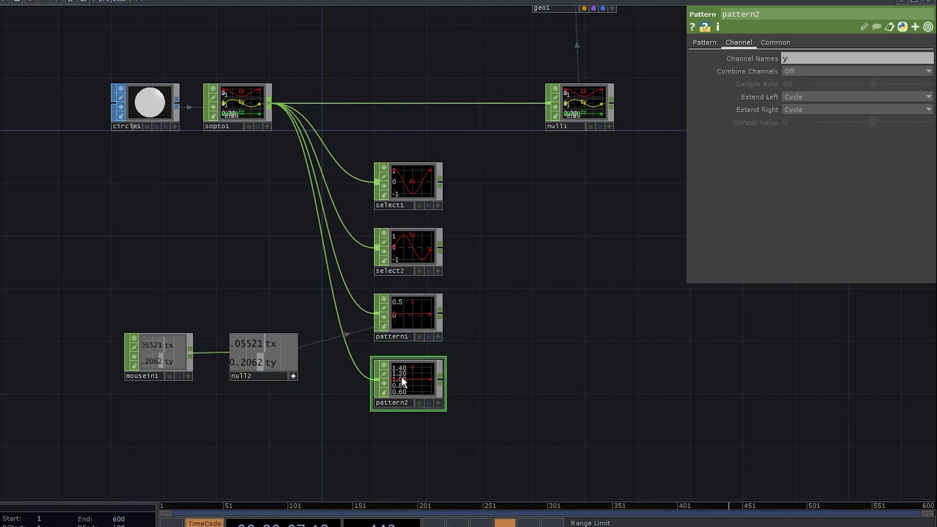
pyautogui.click(704, 43)
pyautogui.moveTo(263, 362); pyautogui.dragTo(801, 199)
pyautogui.click(805, 191)
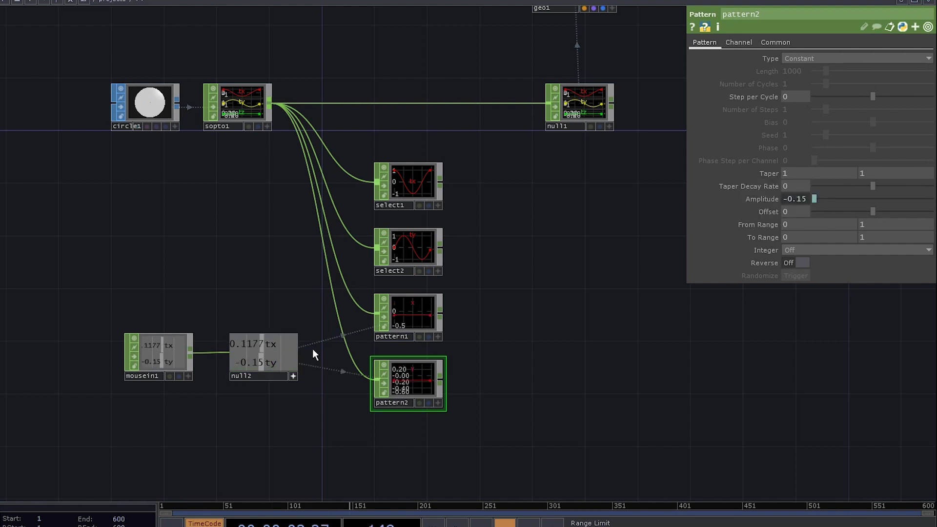
pyautogui.click(294, 375)
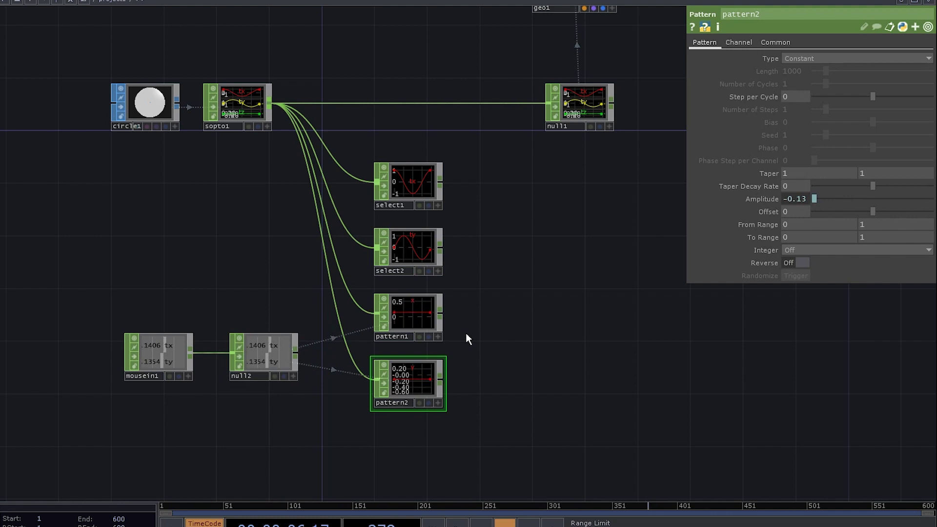
# Step: Set the Output Coordinates of the Mouse In CHOP mousein1 to Normalized
pyautogui.moveTo(576, 350); pyautogui.dragTo(473, 348)
pyautogui.click(54, 351)
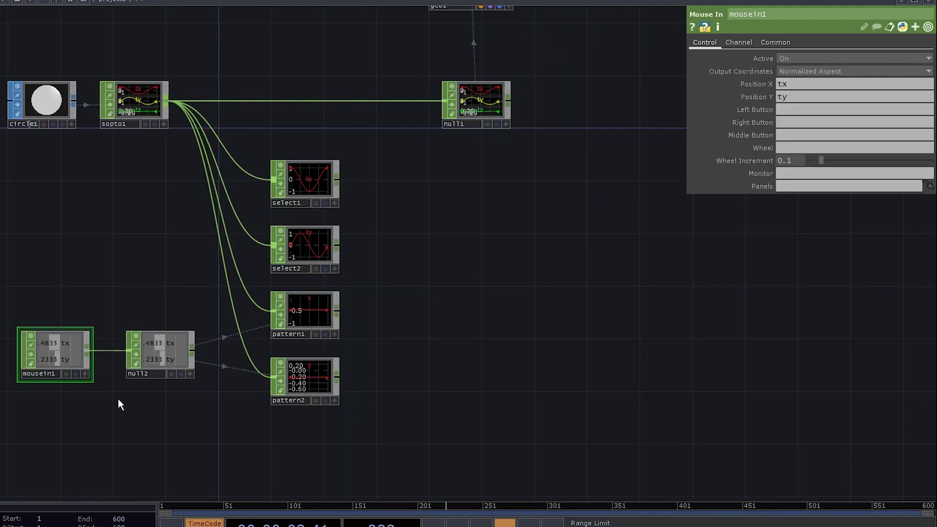
pyautogui.click(820, 71)
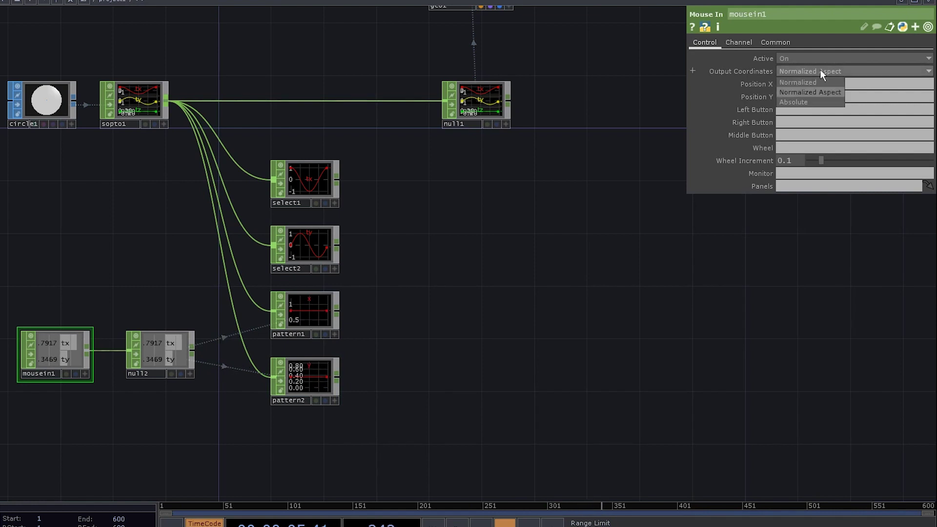
pyautogui.click(807, 83)
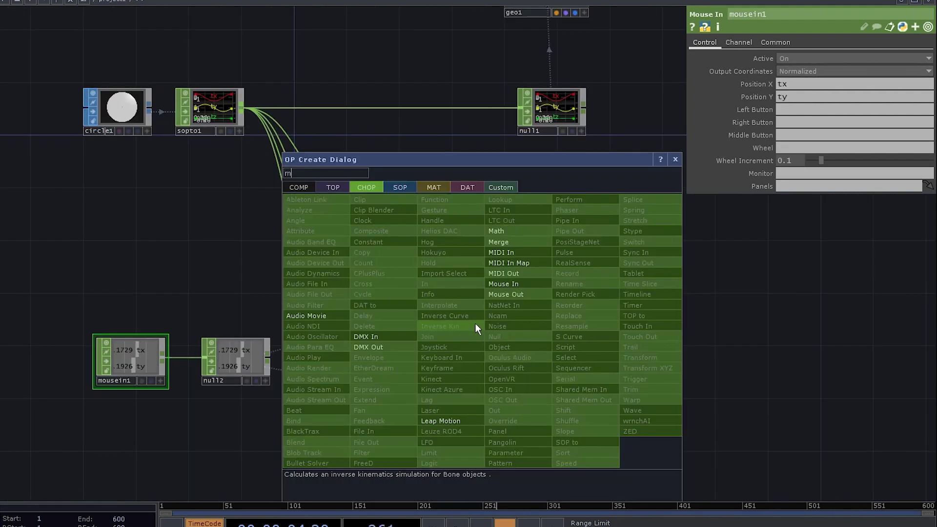
# Step: Add a Math CHOP beside select1, feed it pattern1 and select1, and set Combine CHOPs to Subtract
pyautogui.click(496, 231)
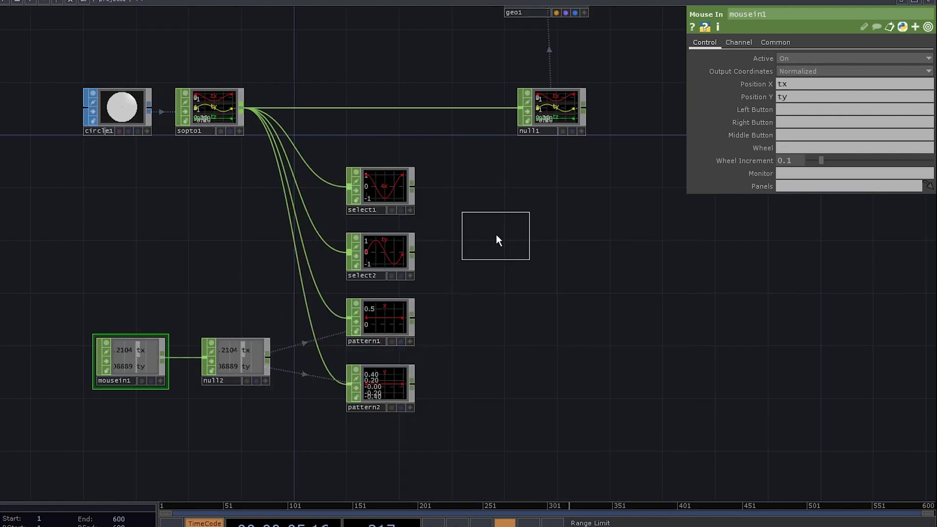
pyautogui.click(474, 204)
pyautogui.moveTo(480, 211); pyautogui.dragTo(492, 199)
pyautogui.moveTo(511, 246); pyautogui.dragTo(467, 285)
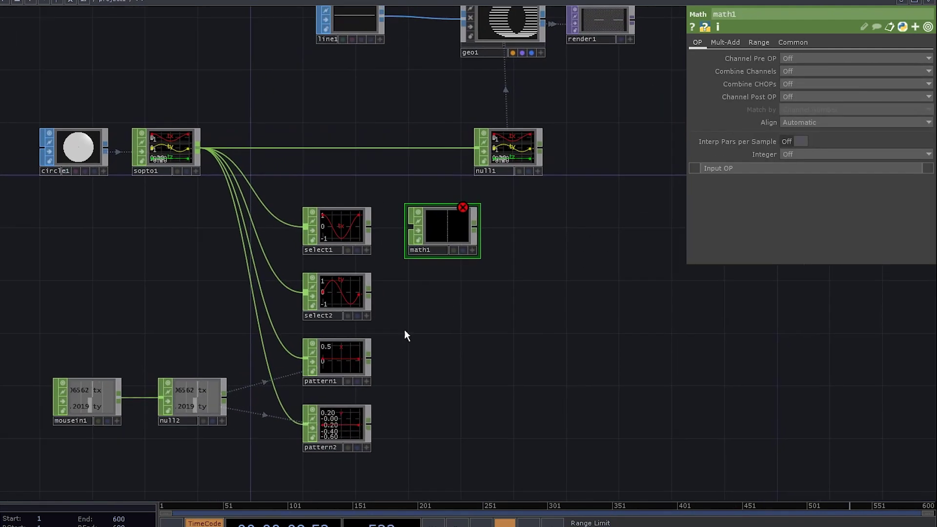
pyautogui.moveTo(369, 359); pyautogui.dragTo(406, 228)
pyautogui.click(786, 84)
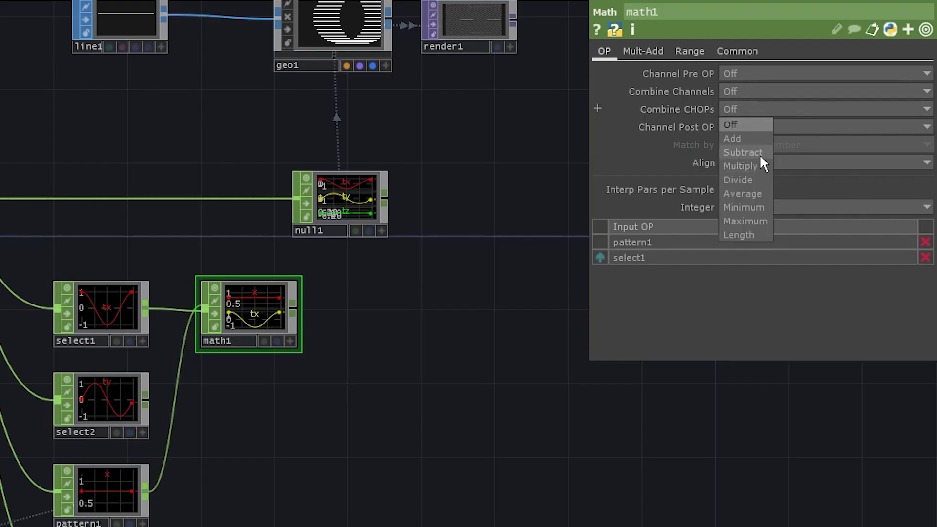
pyautogui.click(809, 116)
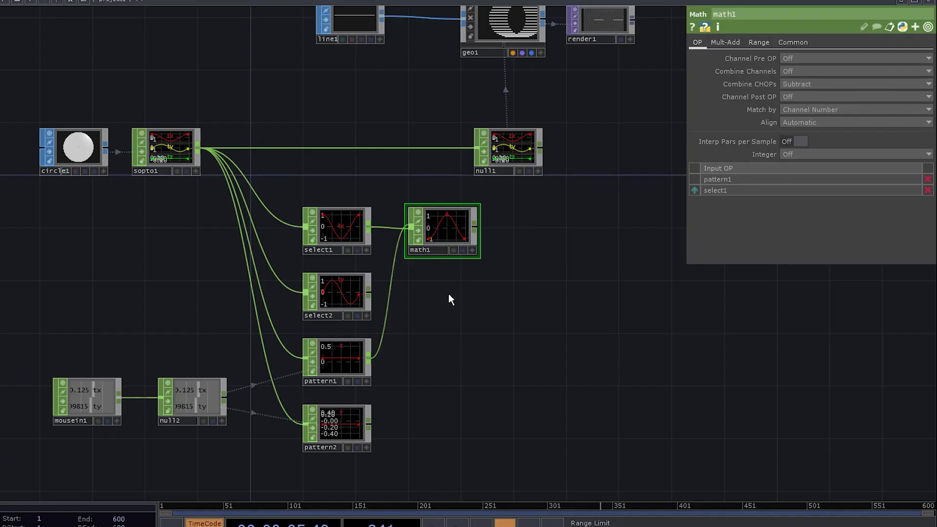
# Step: Add a second Math CHOP below the first, feed it pattern2 and select2, and set Combine CHOPs to Subtract
pyautogui.doubleClick(257, 402)
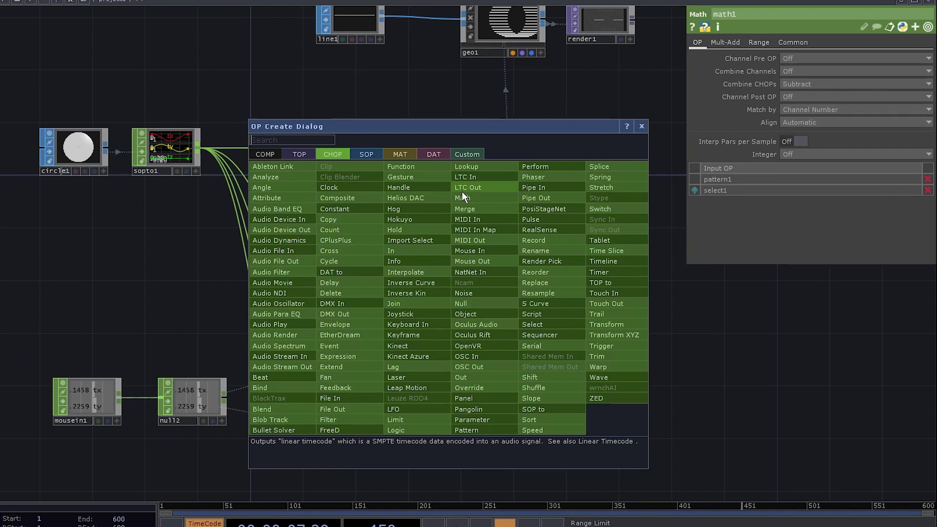
pyautogui.click(269, 270)
pyautogui.moveTo(369, 423); pyautogui.dragTo(411, 293)
pyautogui.moveTo(370, 293); pyautogui.dragTo(412, 293)
pyautogui.click(805, 84)
pyautogui.click(808, 116)
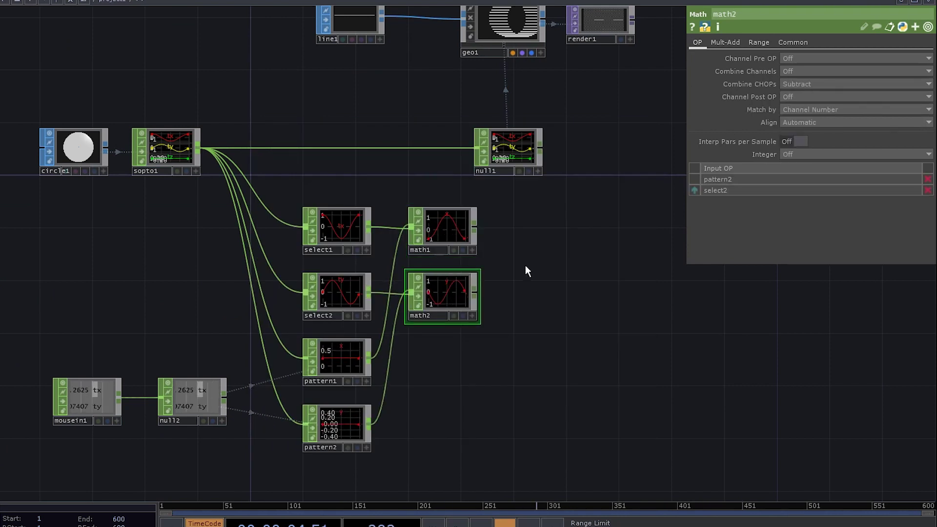
# Step: Add a Function CHOP set to atan2(y,x), with math2 as its first input and math1 as its second
pyautogui.press('Tab')
pyautogui.click(422, 244)
pyautogui.click(456, 290)
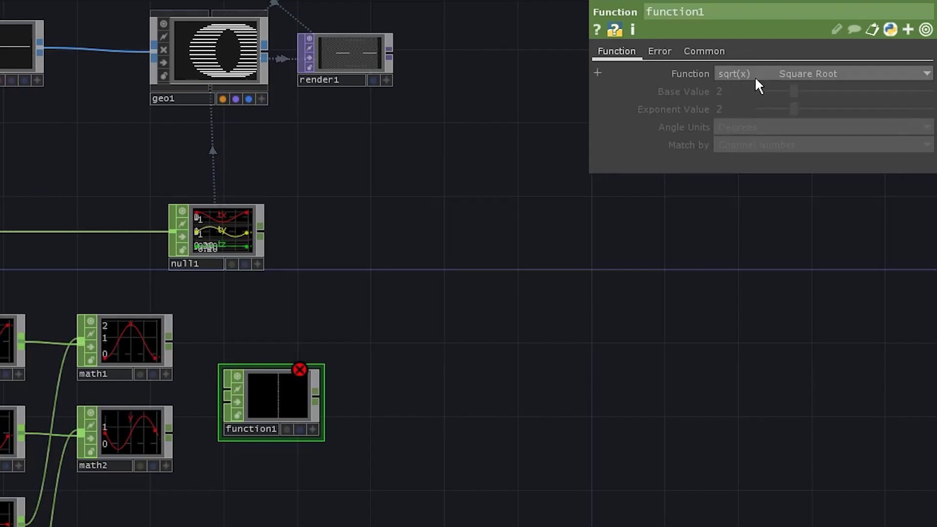
pyautogui.click(806, 59)
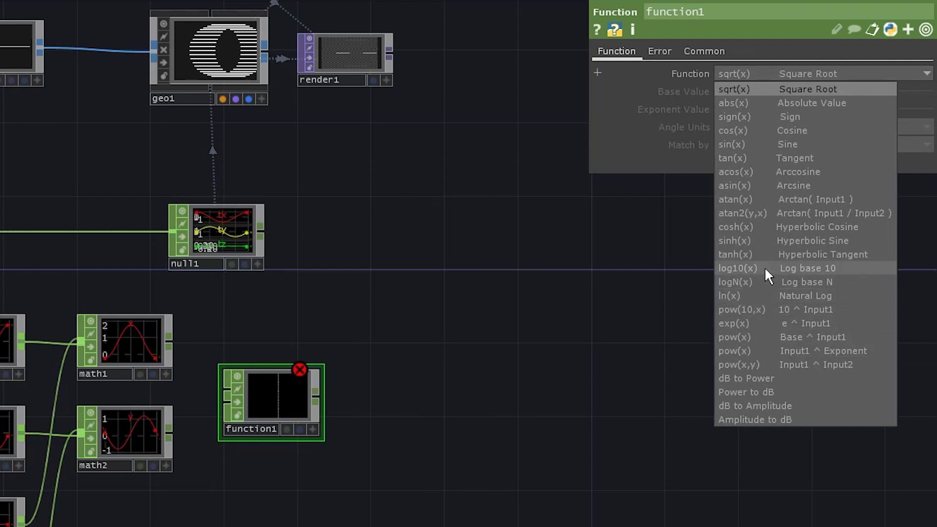
pyautogui.click(768, 211)
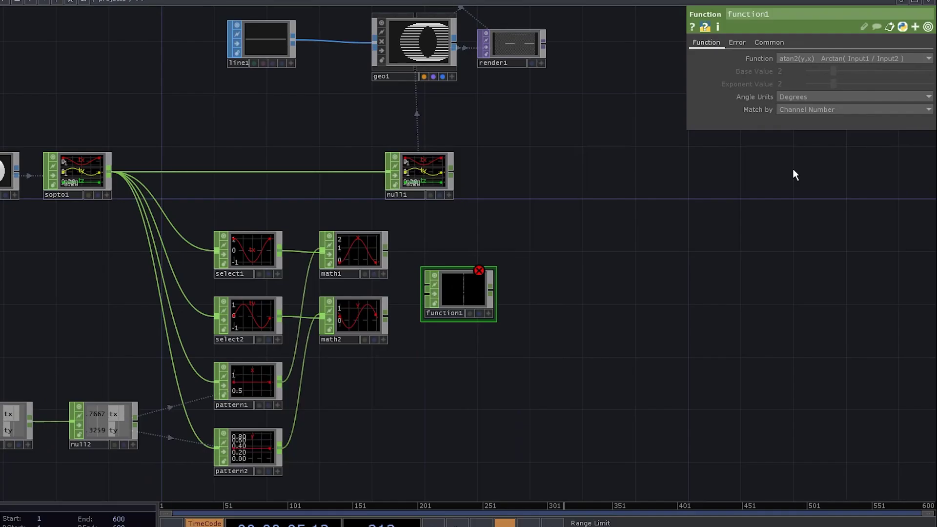
pyautogui.moveTo(386, 316); pyautogui.dragTo(426, 285)
pyautogui.moveTo(385, 250)
pyautogui.mouseDown()
pyautogui.moveTo(414, 294)
pyautogui.moveTo(427, 294)
pyautogui.mouseUp()
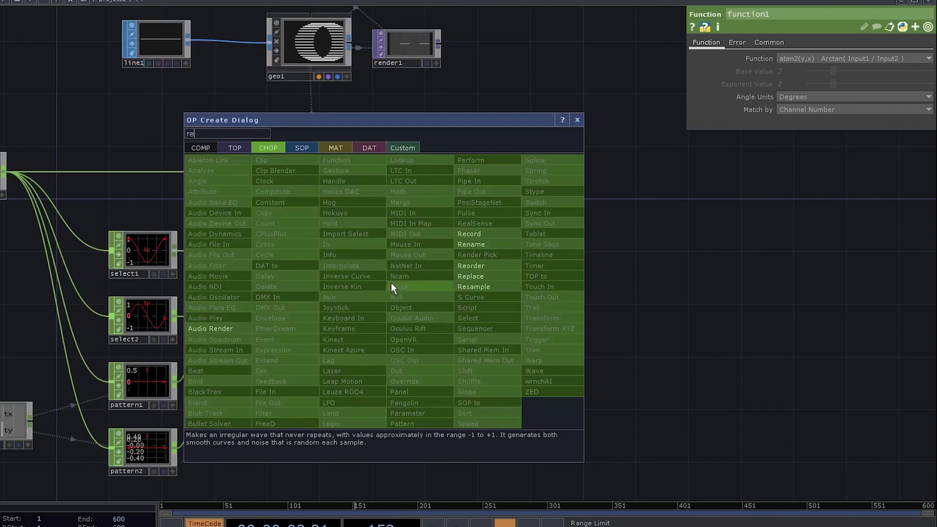
# Step: Append a Rename CHOP to function1 that renames its channel to r, and connect a Null CHOP after it
pyautogui.click(461, 245)
pyautogui.click(431, 293)
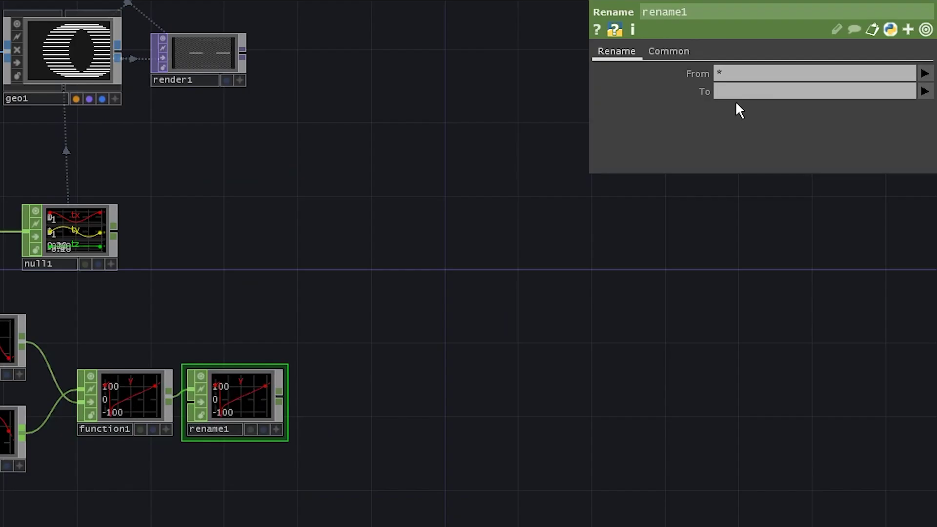
pyautogui.click(731, 94)
pyautogui.write('r')
pyautogui.press('Return')
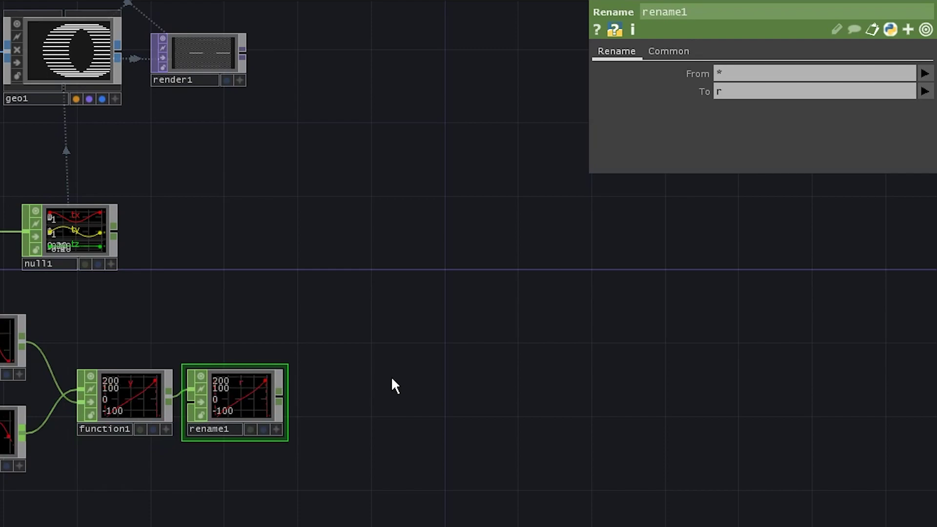
pyautogui.rightClick(279, 396)
pyautogui.click(499, 293)
pyautogui.click(519, 282)
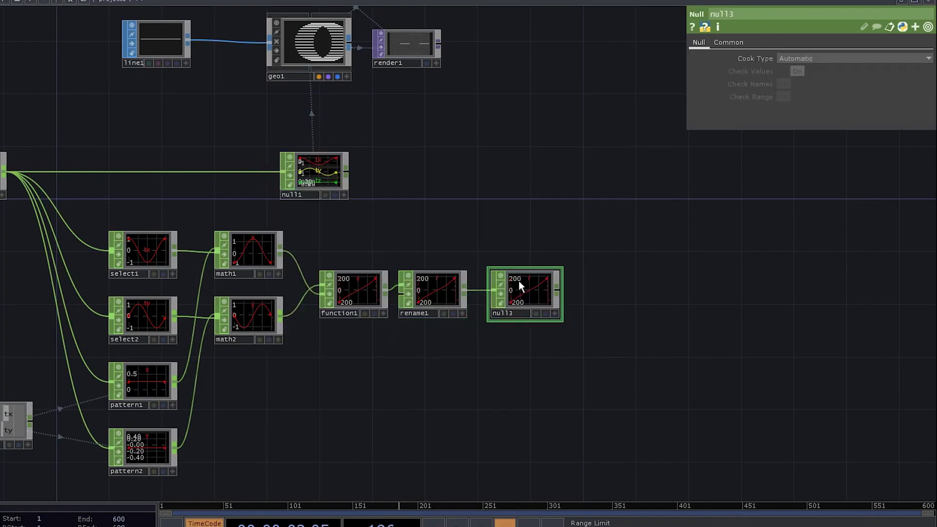
# Step: Assign null3 as geo1's instance Rotate OP with channel r for Rotate Z, and display render1's output
pyautogui.click(328, 59)
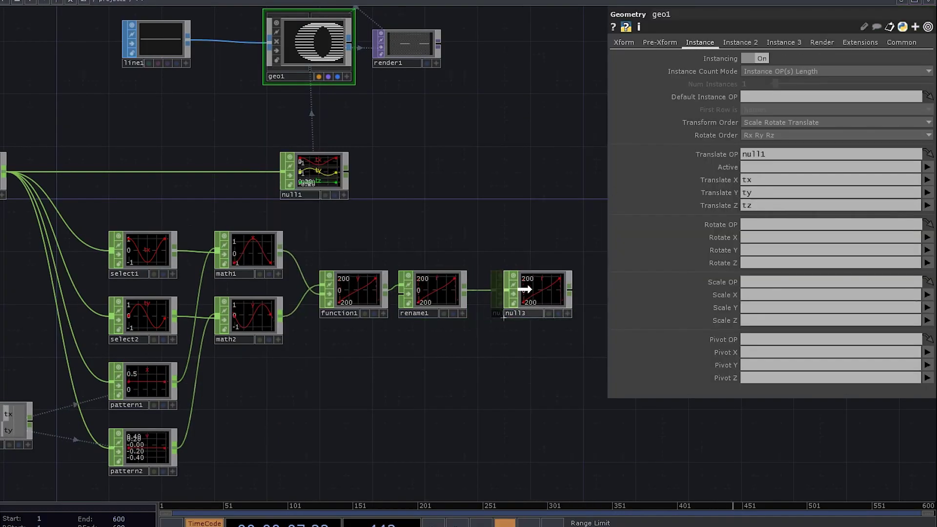
pyautogui.moveTo(525, 292); pyautogui.dragTo(754, 224)
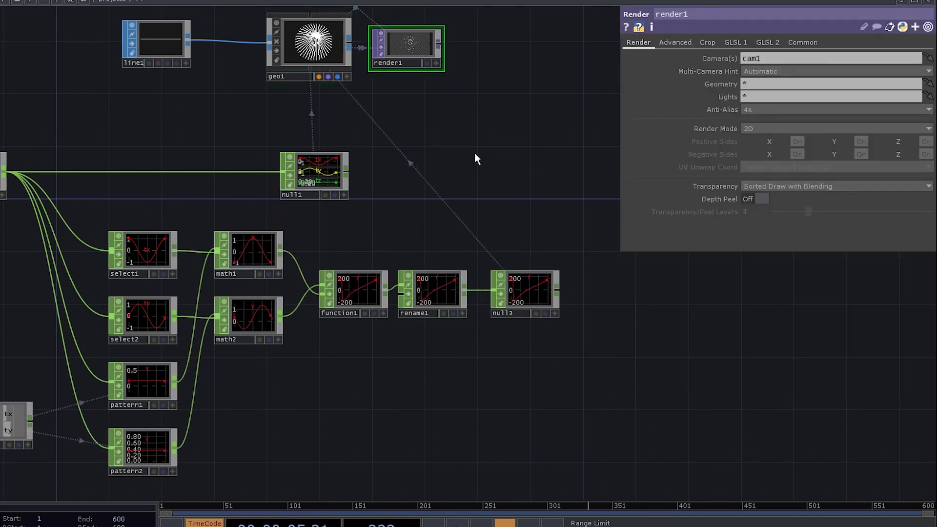
pyautogui.press('d')
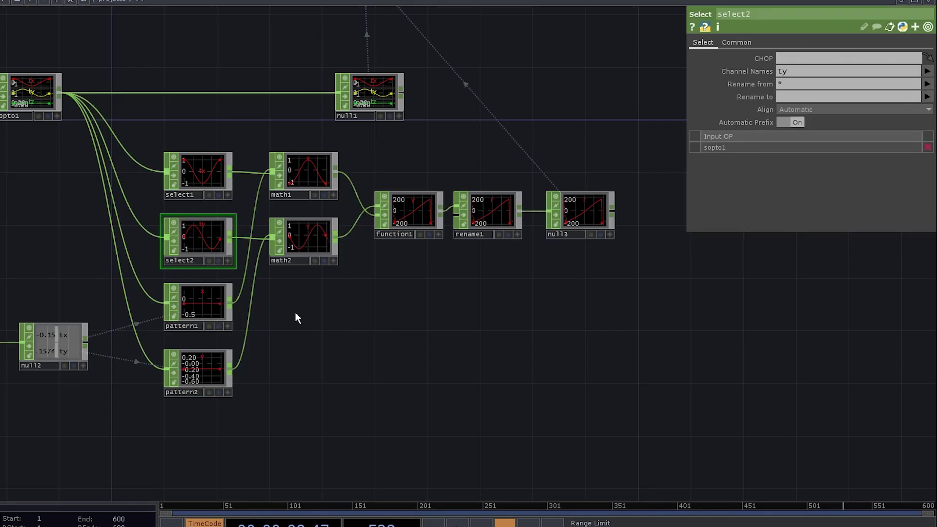
# Step: Duplicate math1 and math2 with their input connections kept, placing the copies below the originals
pyautogui.click(305, 234)
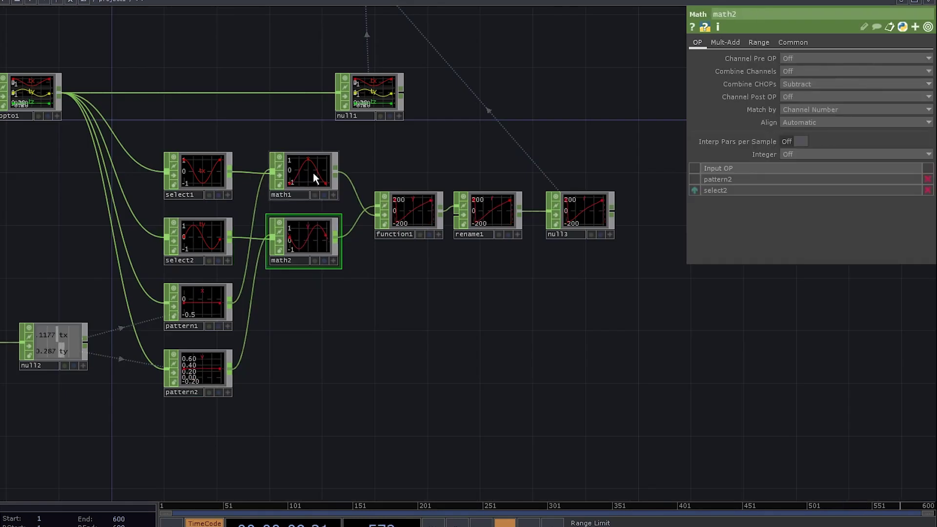
pyautogui.hotkey('ctrl', 'c')
pyautogui.hotkey('ctrl', 'v')
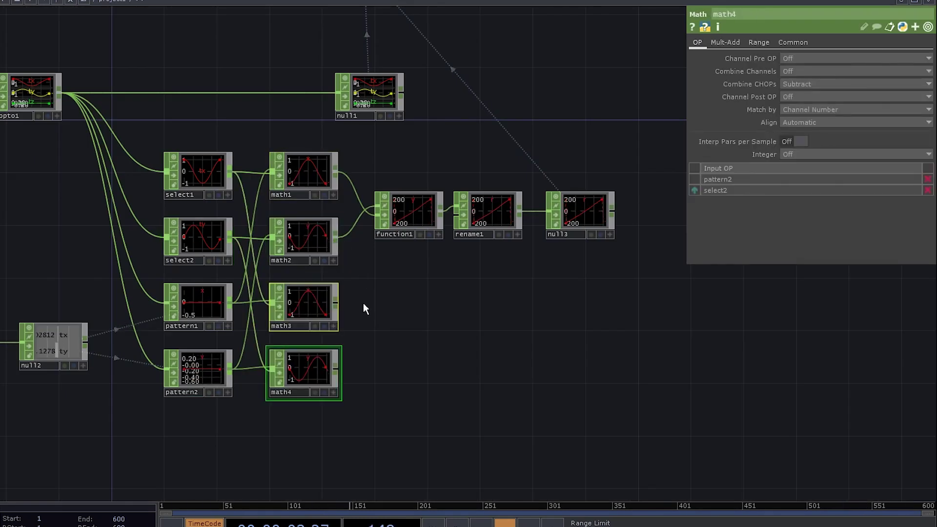
# Step: Add a Math CHOP fed by math3 and math4, and set its Combine CHOPs to Length
pyautogui.press('Tab')
pyautogui.click(409, 223)
pyautogui.click(417, 329)
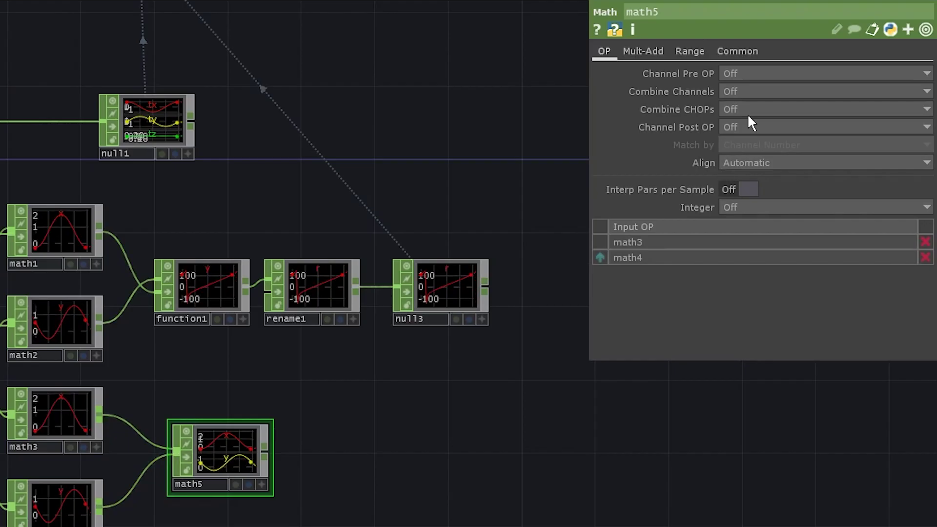
pyautogui.click(809, 85)
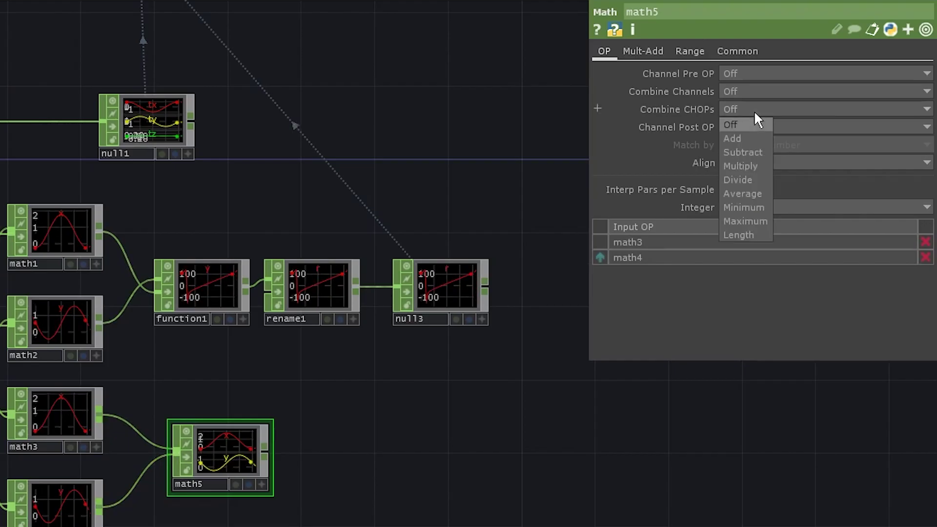
pyautogui.click(755, 232)
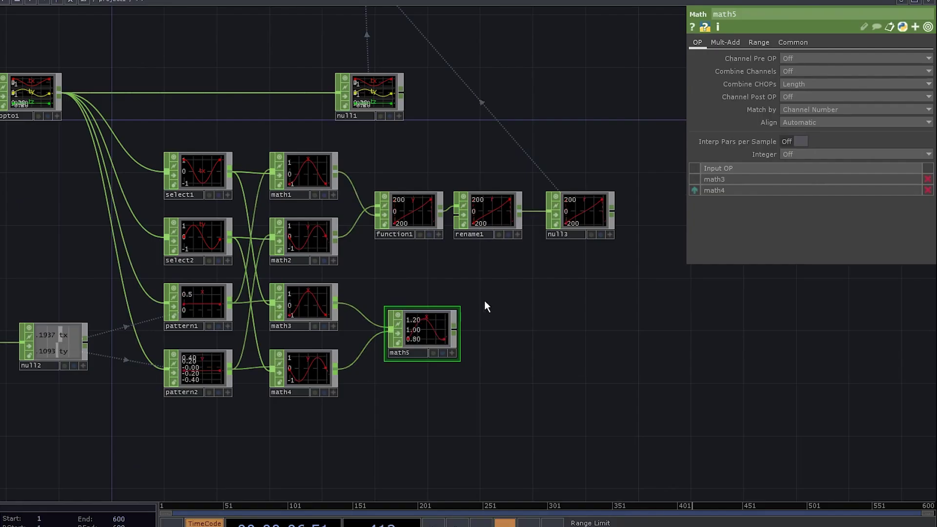
# Step: Append a Rename CHOP to math5 that renames its channel to scale, and connect a Null CHOP after it
pyautogui.press('Tab')
pyautogui.write('re')
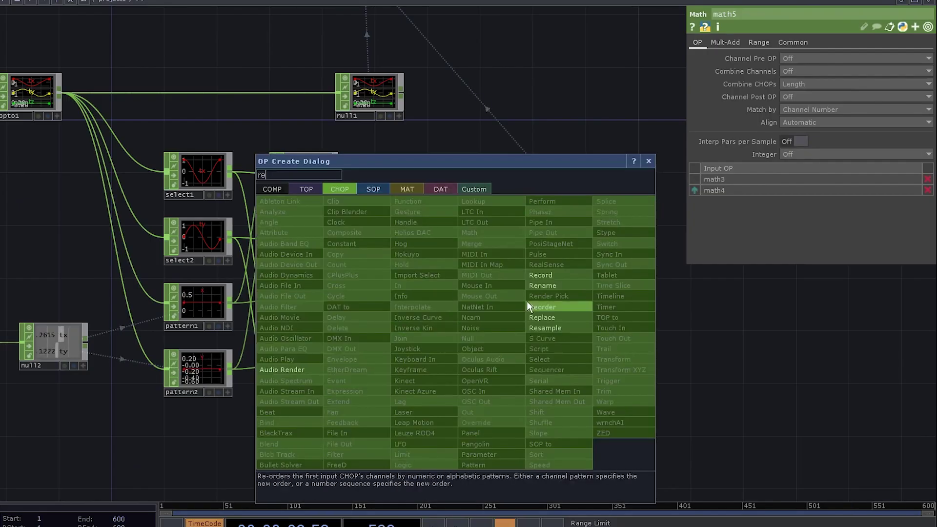
pyautogui.click(542, 285)
pyautogui.click(500, 328)
pyautogui.click(805, 72)
pyautogui.write('sc')
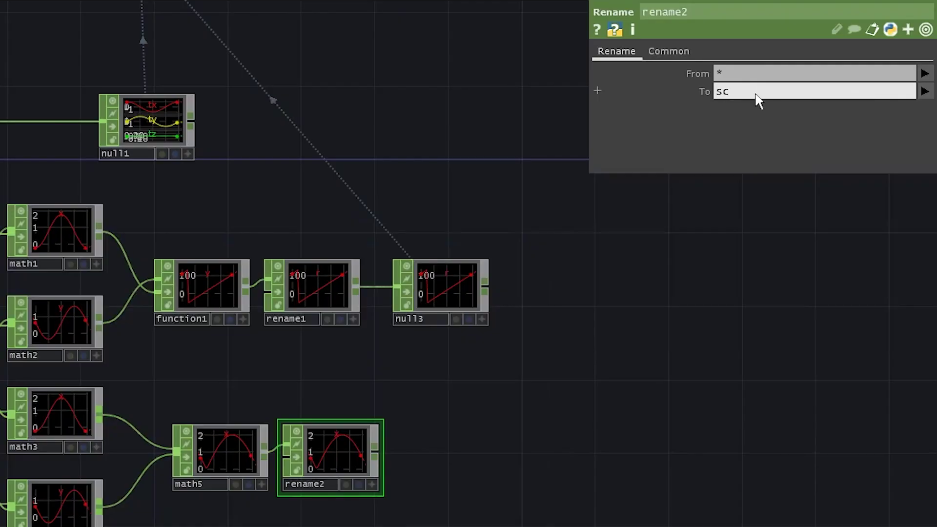
pyautogui.press('Return')
pyautogui.rightClick(375, 451)
pyautogui.click(409, 464)
pyautogui.click(436, 459)
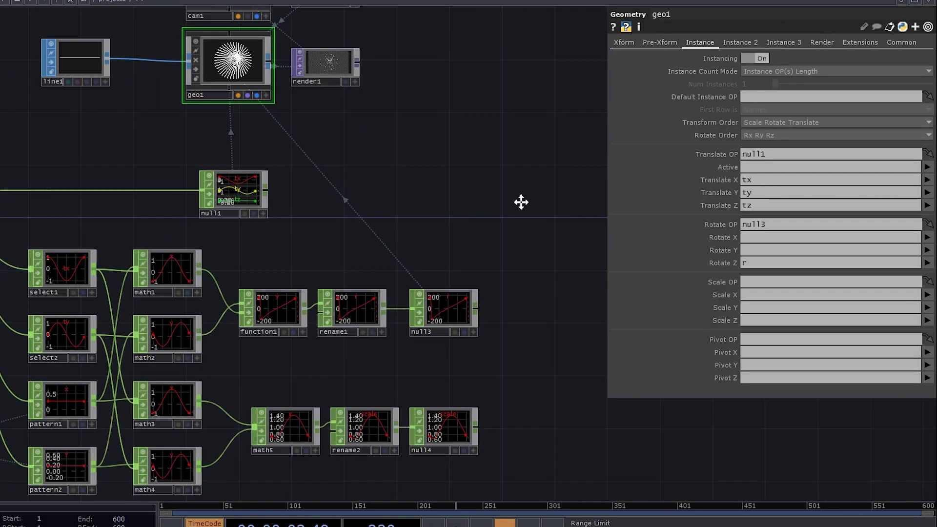
pyautogui.moveTo(551, 344); pyautogui.dragTo(577, 287)
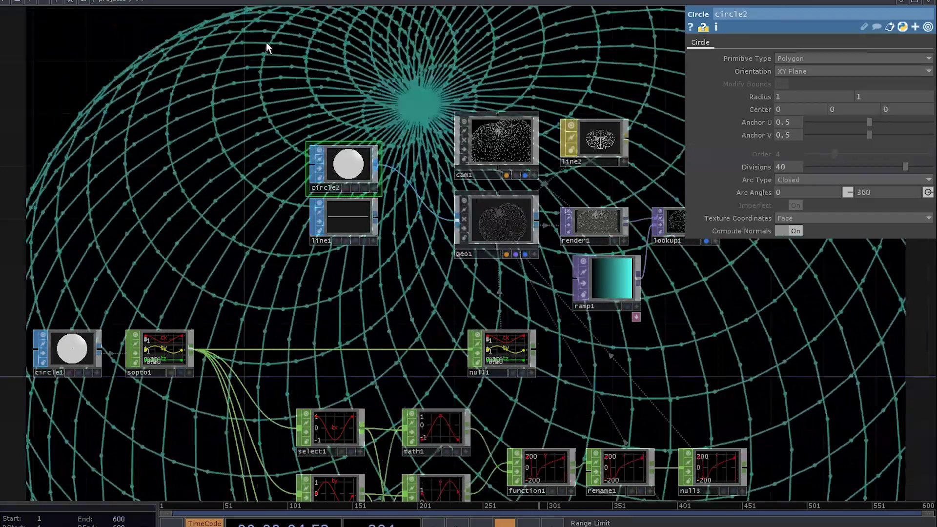
# Step: Lower circle2's Divisions, and wire the output of the snowflake's transform1 into geo1 as the instanced shape
pyautogui.moveTo(905, 166); pyautogui.dragTo(826, 172)
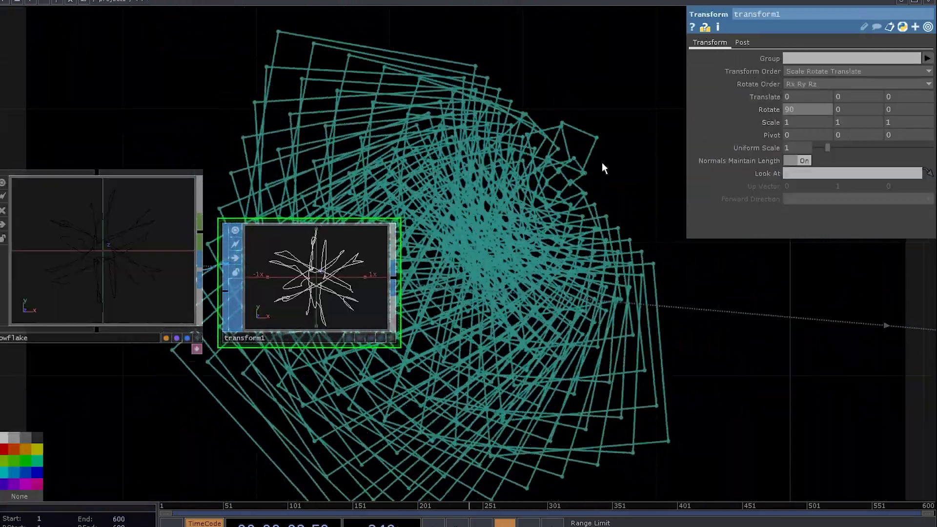
pyautogui.scroll(-5, 404, 239)
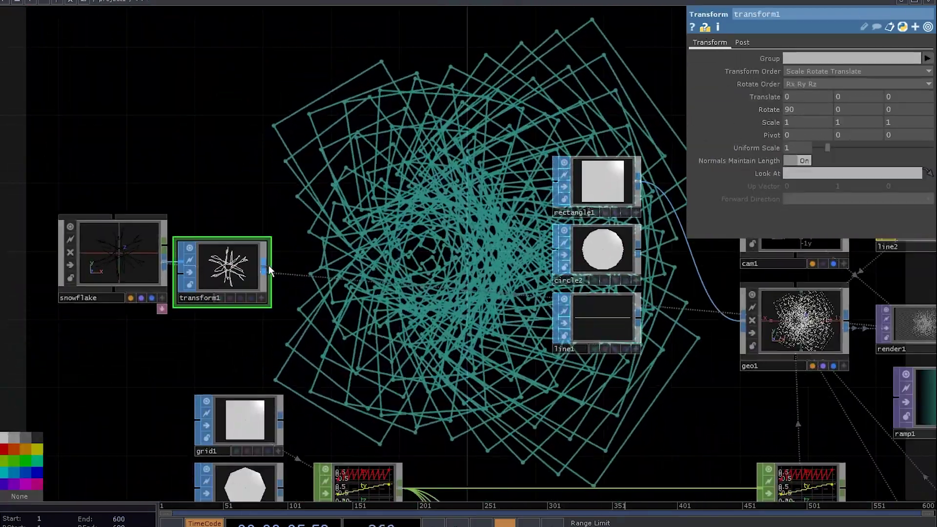
pyautogui.moveTo(265, 267); pyautogui.dragTo(740, 321)
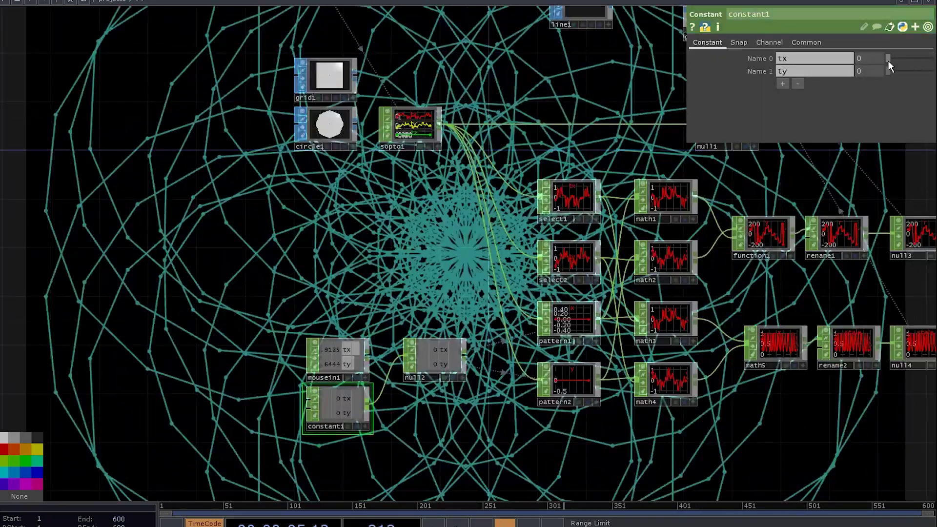
# Step: Adjust the tx value of constant1 to -0.17 to shift the point that the instances are aimed at
pyautogui.moveTo(888, 60)
pyautogui.mouseDown()
pyautogui.moveTo(932, 65)
pyautogui.moveTo(877, 73)
pyautogui.mouseUp()
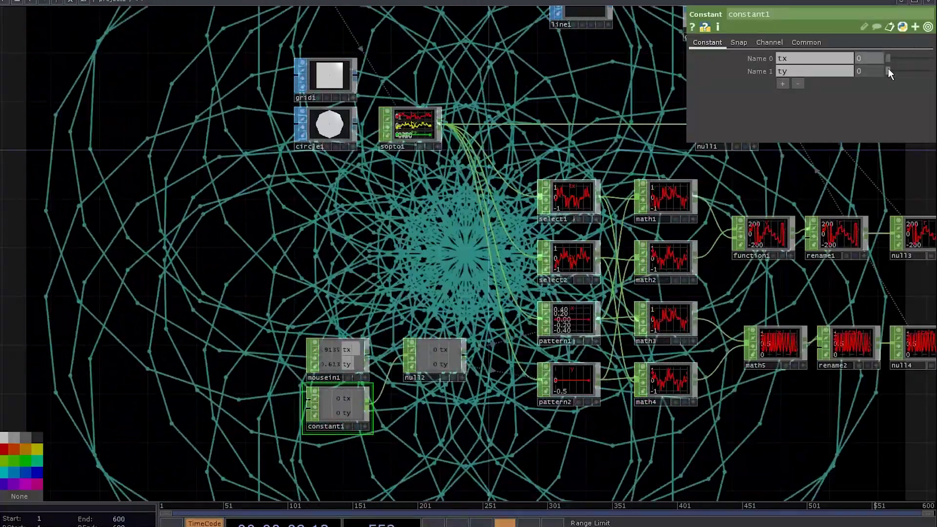
pyautogui.moveTo(874, 61); pyautogui.dragTo(835, 69, button='middle')
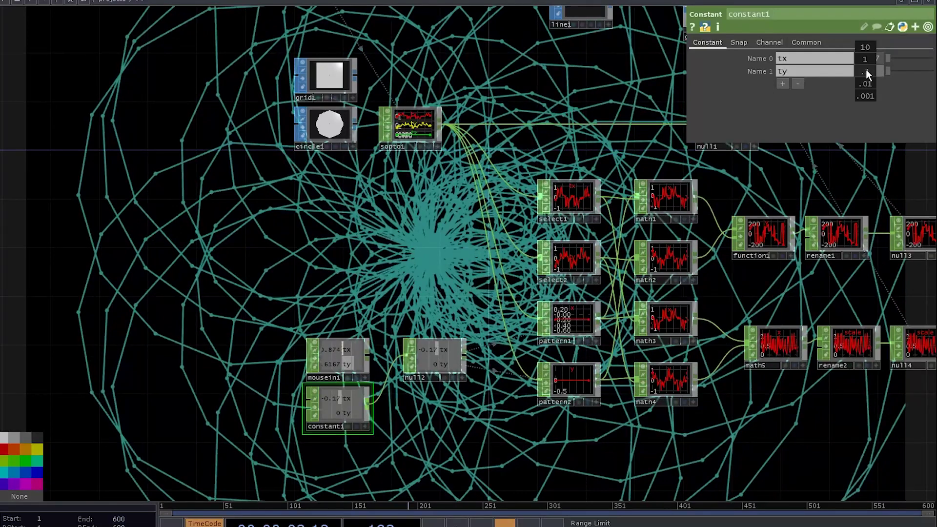